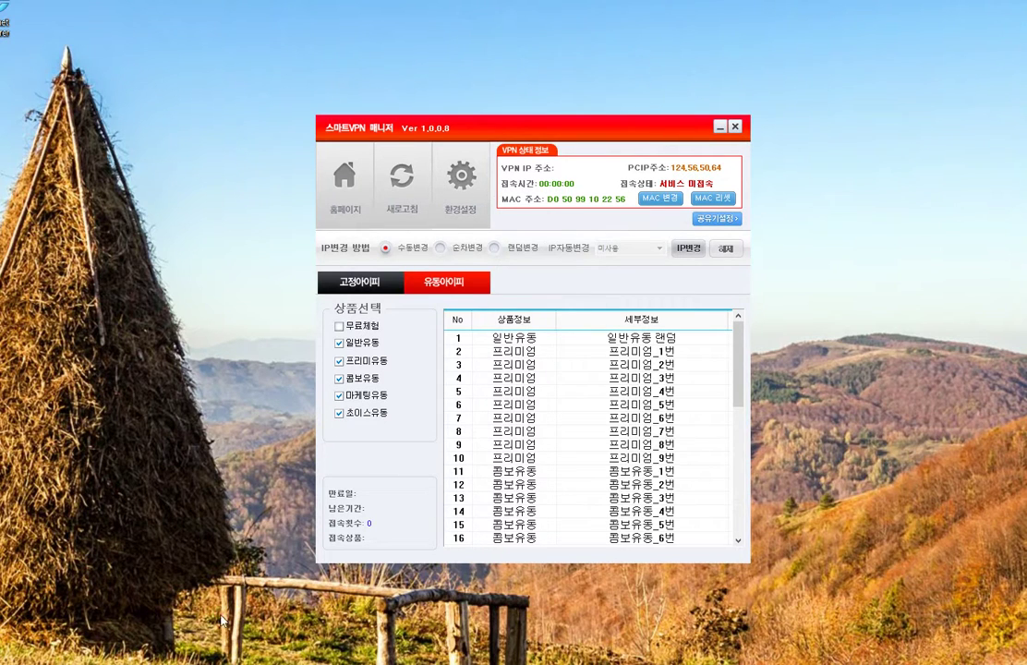
Switch to the 네트워크 연결 window and move it slightly higher over the VPN manager.
{"action": "mouse_move", "coordinate": [48, 664]}
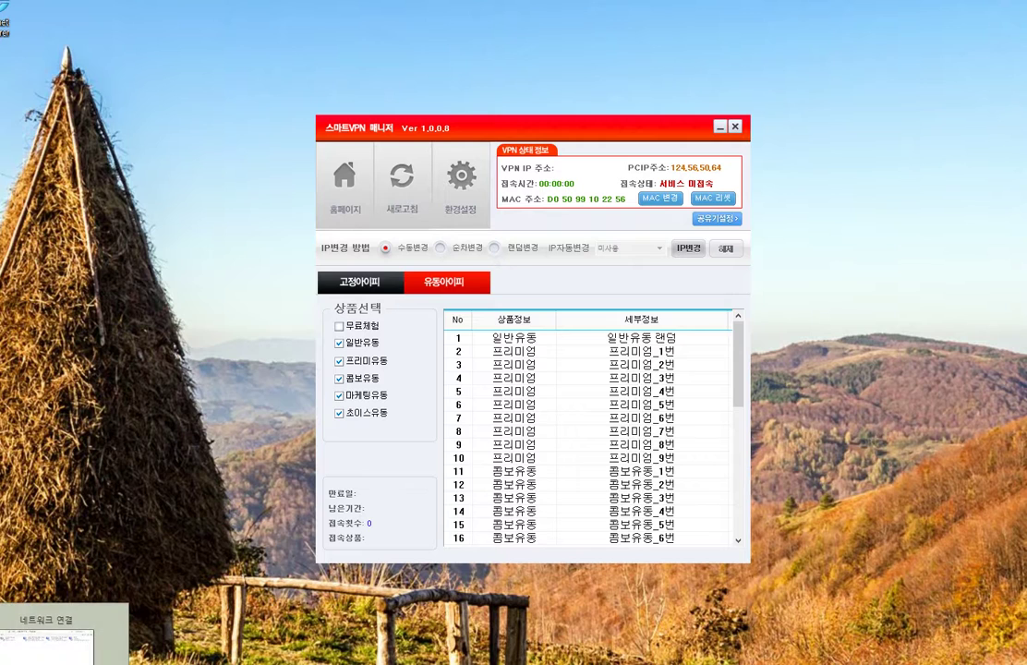
{"action": "left_click", "coordinate": [50, 657]}
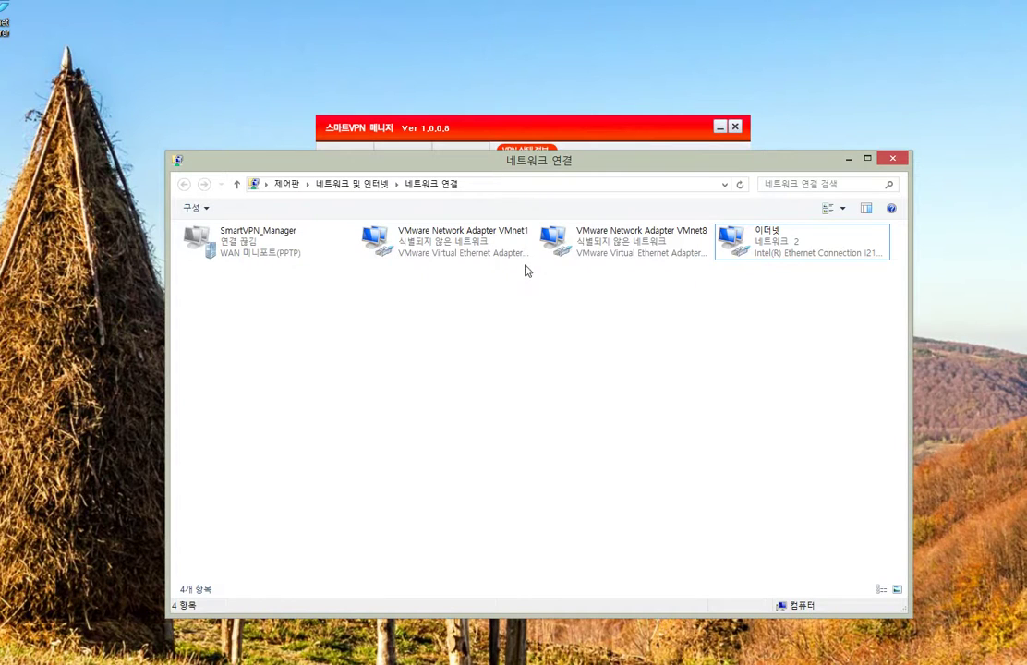
{"action": "left_click_drag", "start_coordinate": [506, 162], "coordinate": [510, 141]}
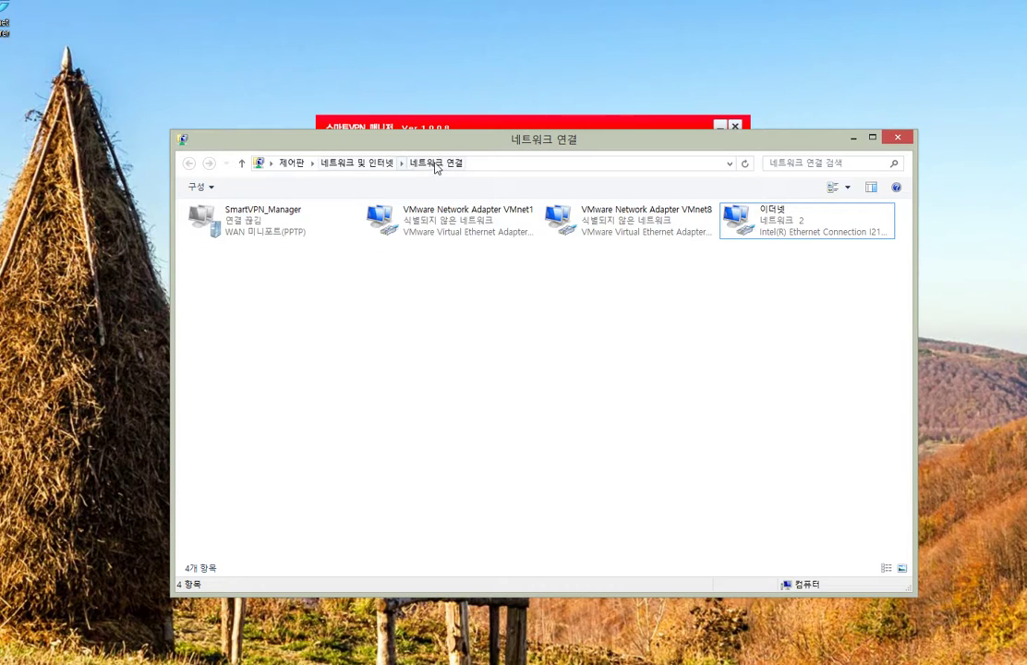
Go through the SmartVPN_Manager, VMware VMnet1, VMware VMnet8 and 이더넷 connections to examine which adapters are installed.
{"action": "left_click", "coordinate": [247, 222]}
{"action": "left_click", "coordinate": [414, 222]}
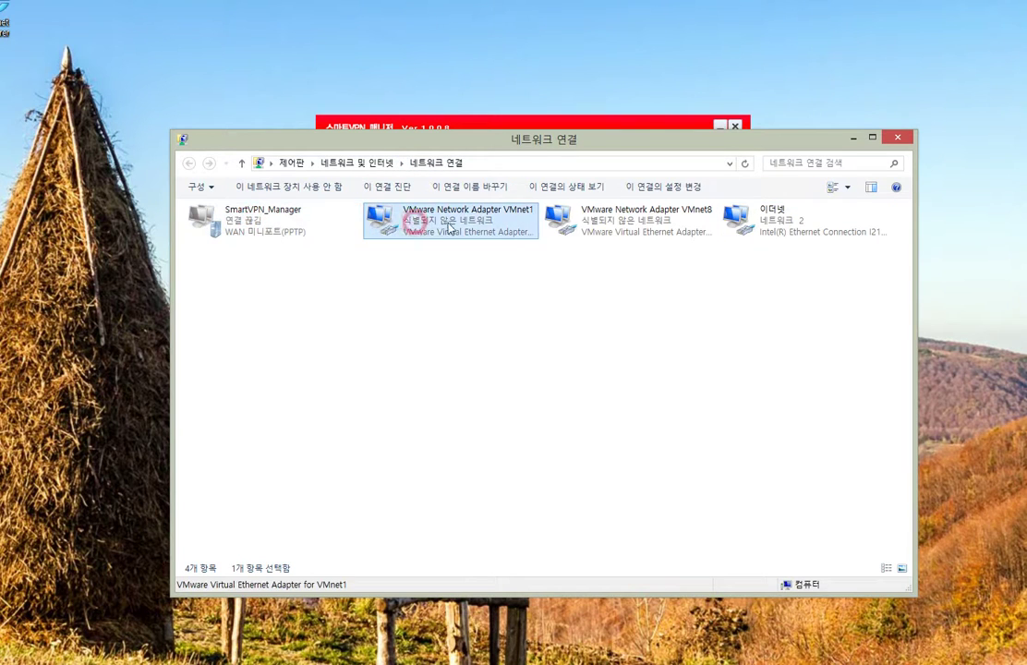
{"action": "left_click", "coordinate": [637, 227]}
{"action": "left_click", "coordinate": [730, 221]}
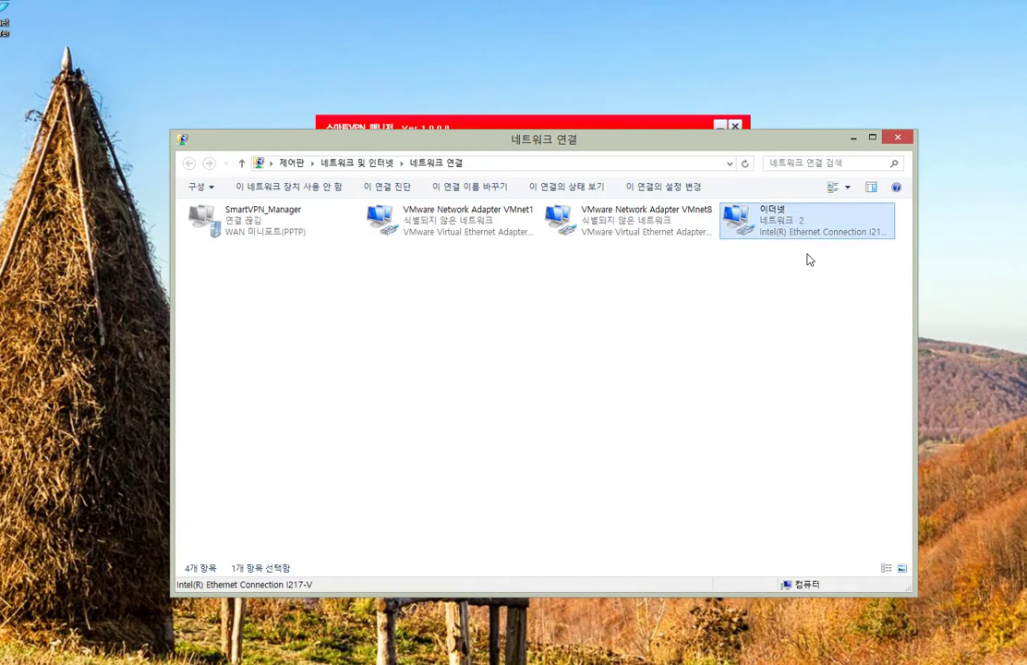
{"action": "left_click", "coordinate": [614, 229]}
{"action": "left_click", "coordinate": [413, 231]}
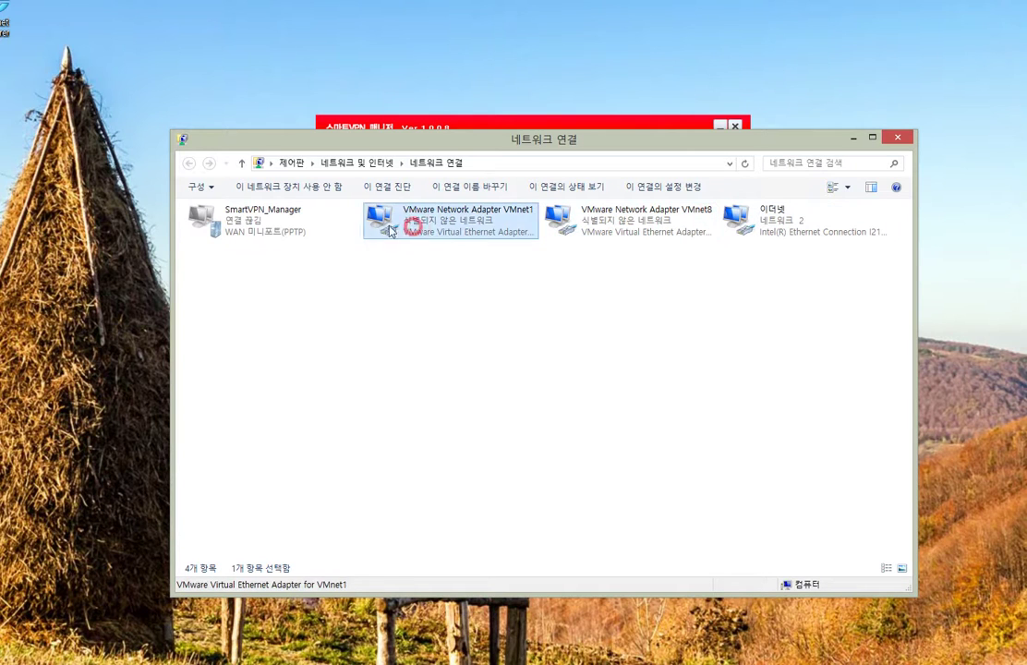
{"action": "left_click", "coordinate": [235, 223]}
{"action": "left_click", "coordinate": [413, 228]}
{"action": "left_click", "coordinate": [596, 228]}
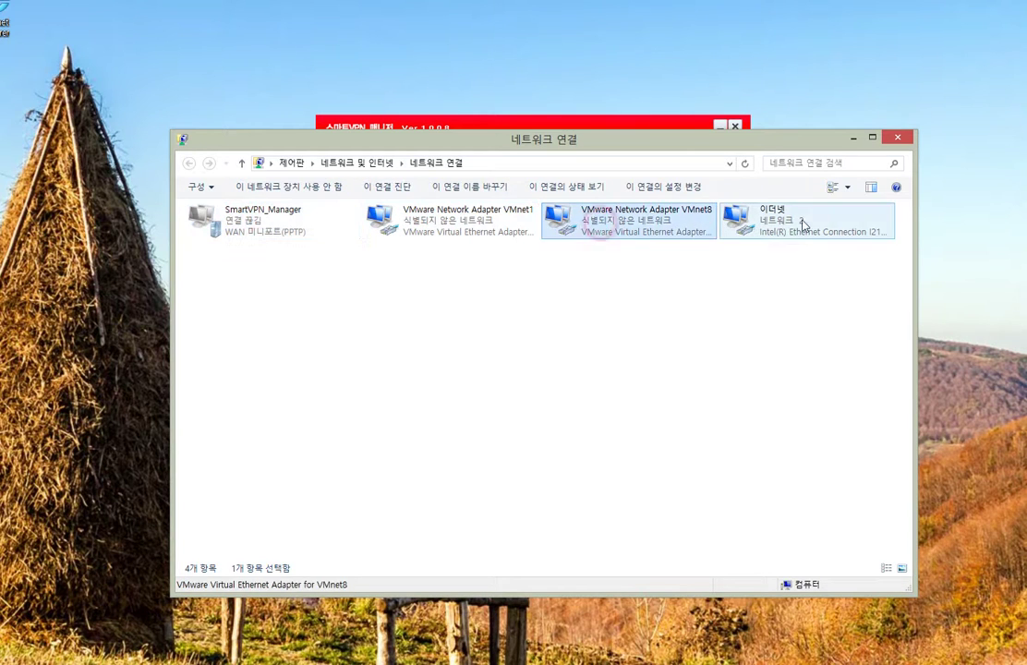
{"action": "left_click", "coordinate": [802, 225]}
{"action": "left_click", "coordinate": [681, 231]}
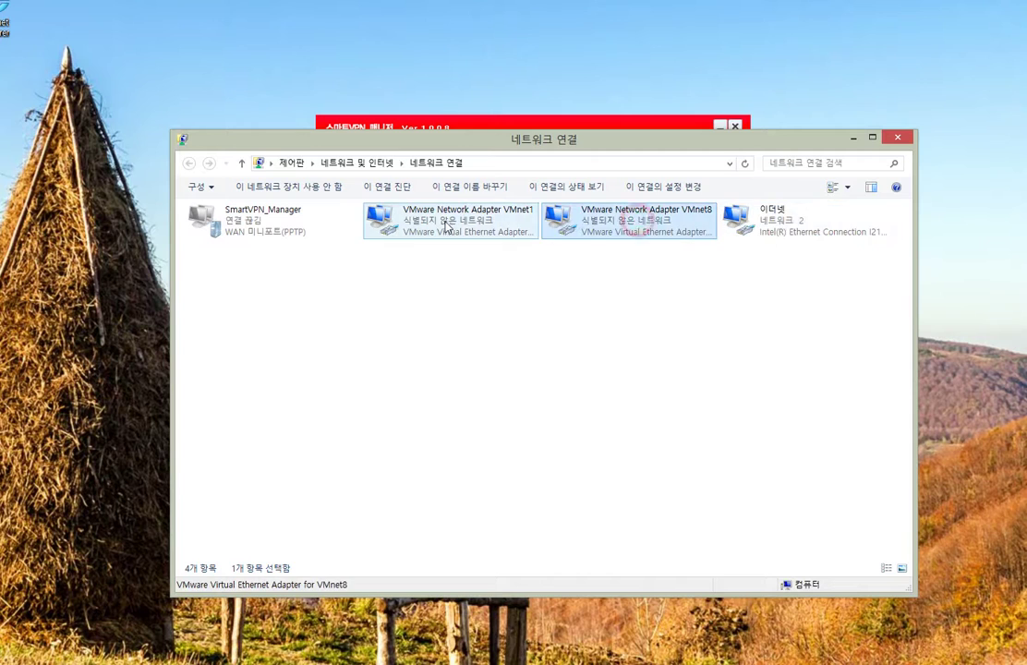
{"action": "left_click", "coordinate": [450, 230]}
{"action": "left_click", "coordinate": [799, 229]}
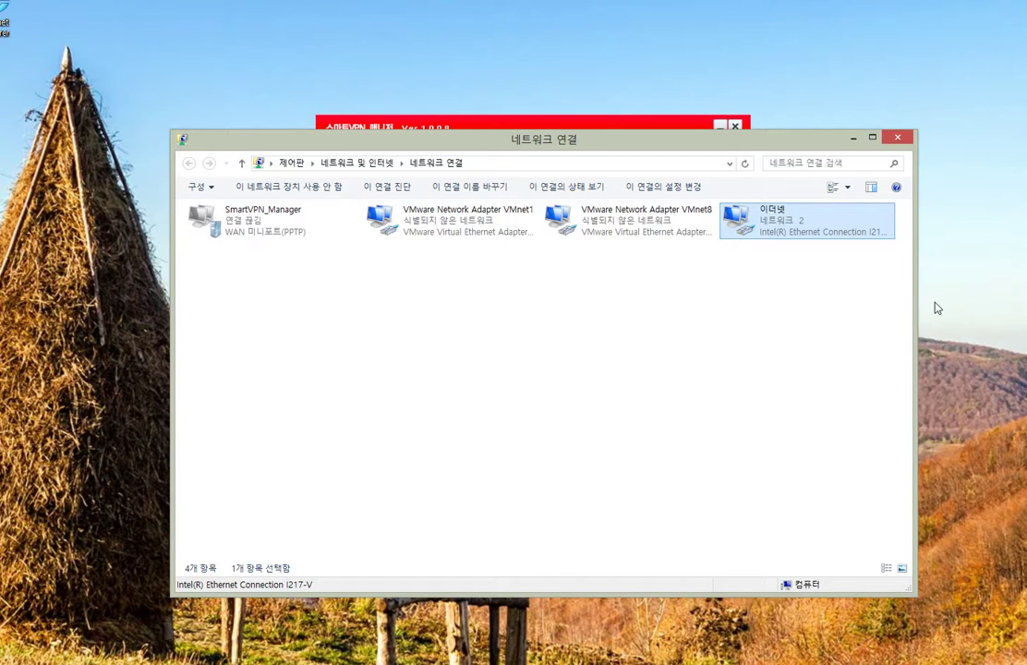
{"action": "left_click", "coordinate": [855, 275]}
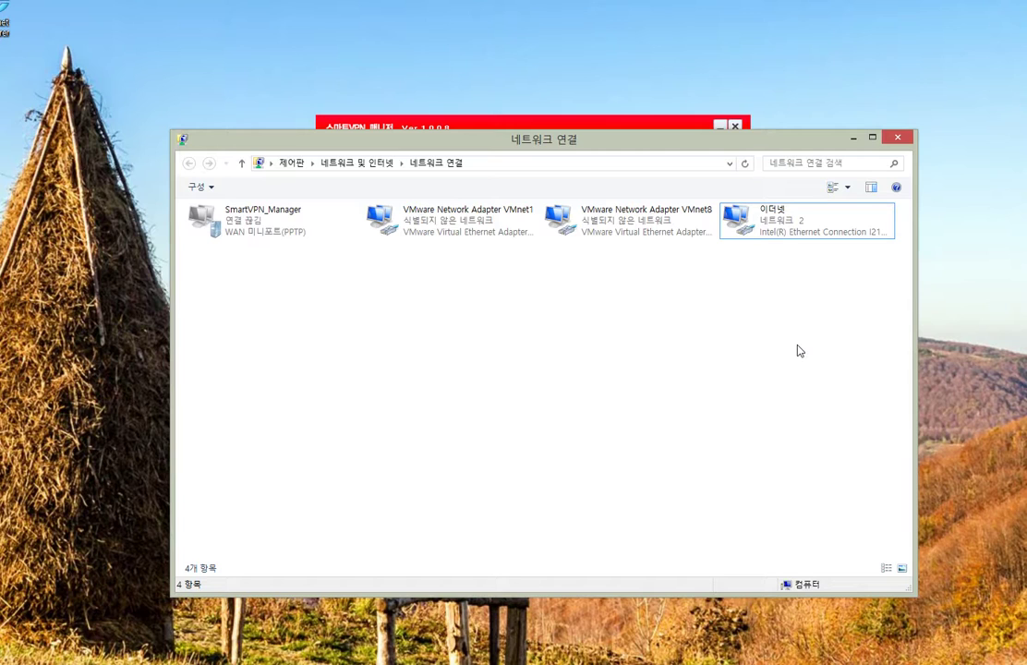
{"action": "left_click", "coordinate": [781, 231]}
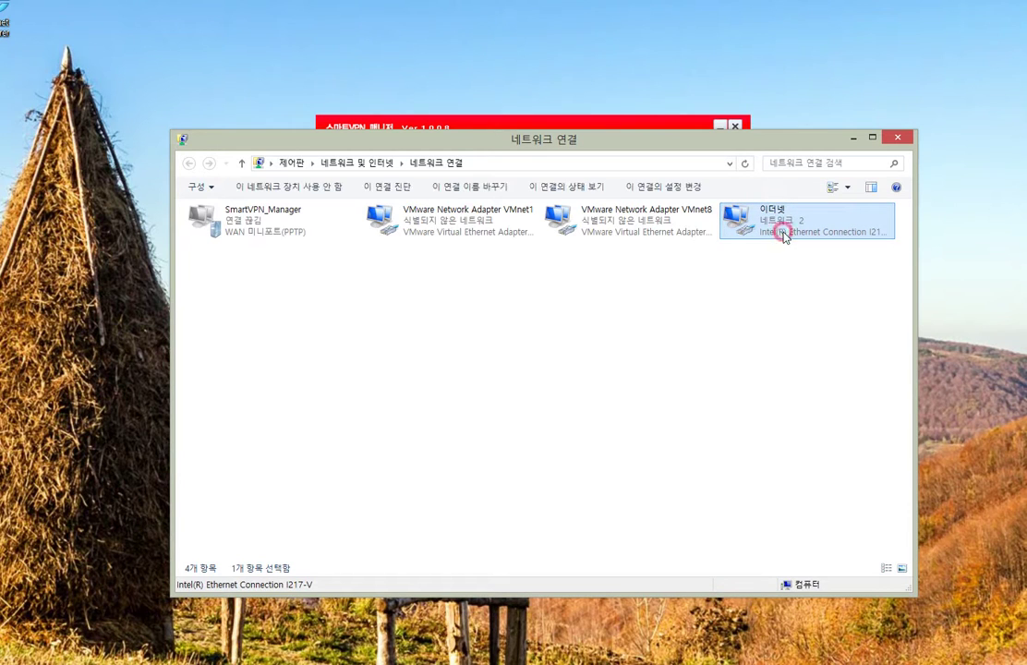
{"action": "left_click", "coordinate": [638, 223]}
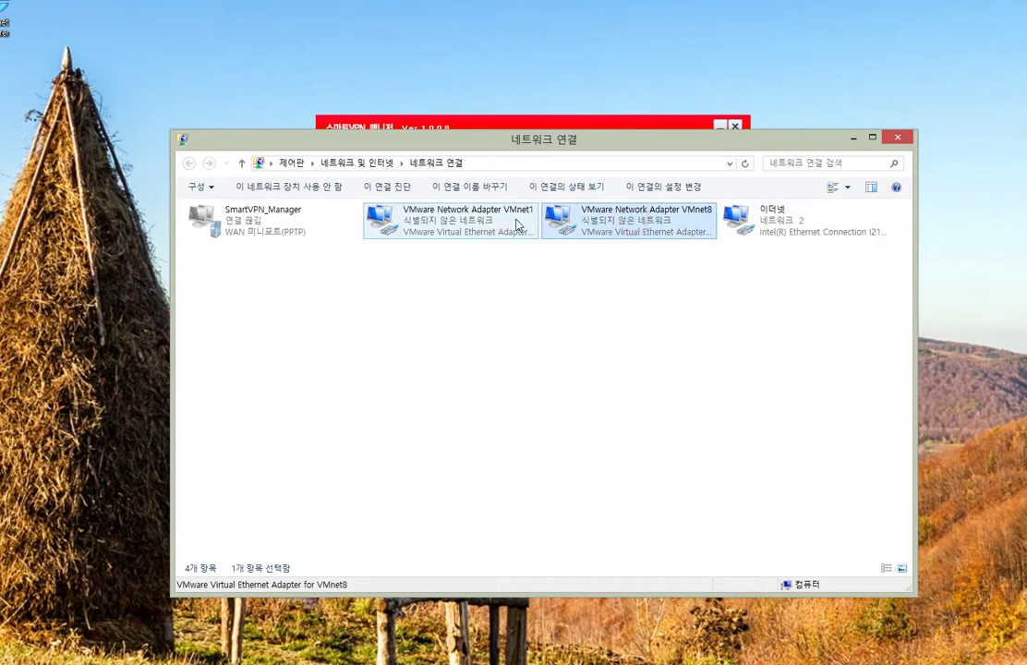
{"action": "left_click", "coordinate": [490, 222]}
{"action": "left_click", "coordinate": [258, 222]}
{"action": "left_click", "coordinate": [385, 224]}
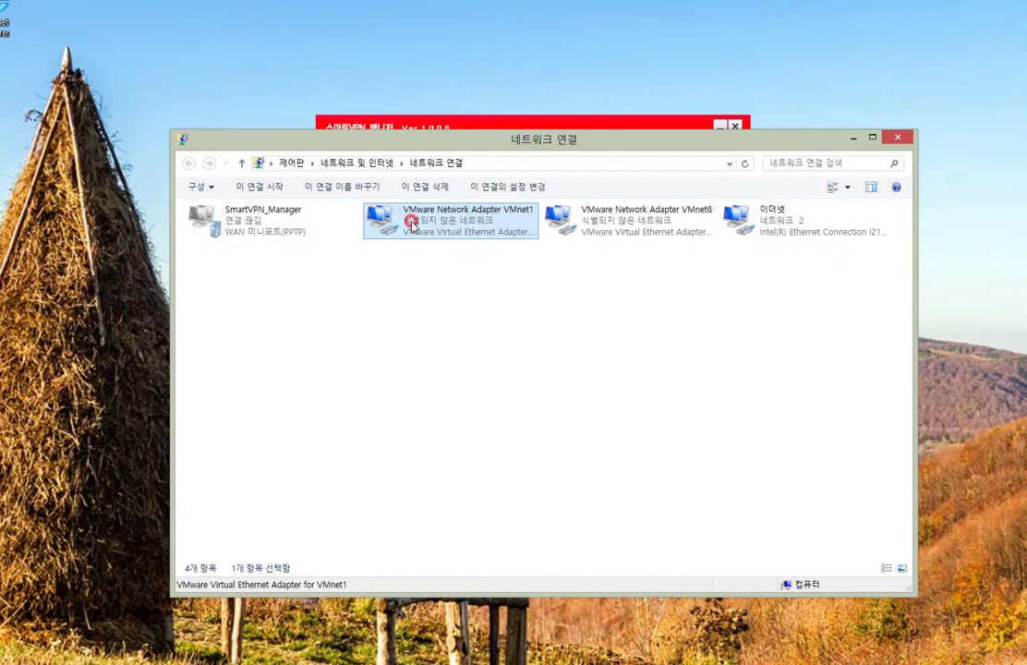
{"action": "left_click", "coordinate": [674, 233]}
{"action": "left_click", "coordinate": [787, 230]}
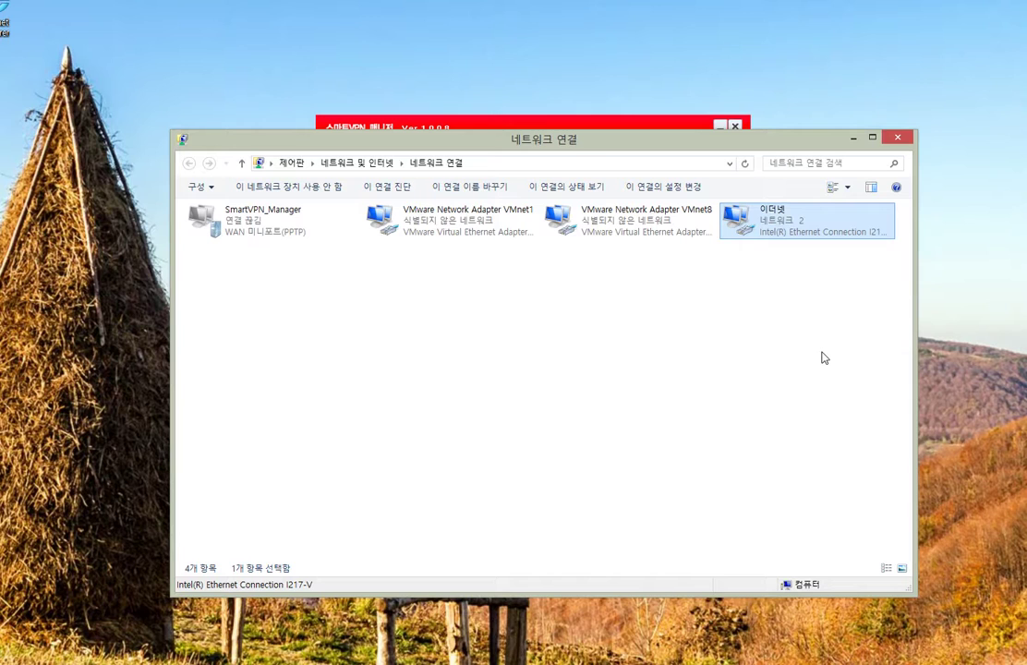
Move the 네트워크 연결 window down until the VPN manager's status information, including its MAC address, is uncovered.
{"action": "left_click_drag", "start_coordinate": [683, 141], "coordinate": [715, 183]}
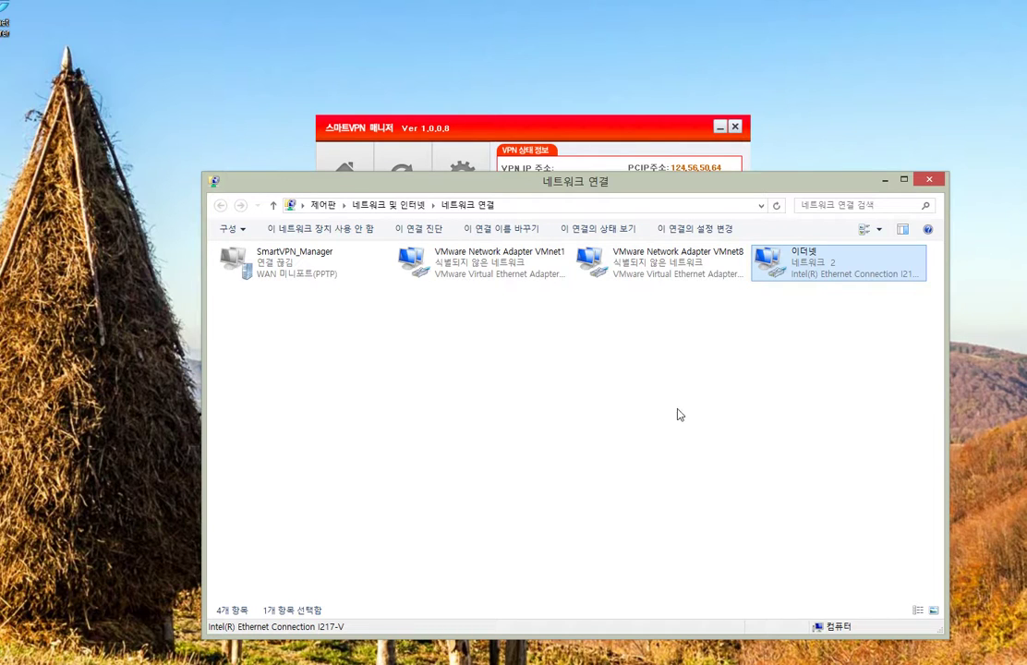
{"action": "left_click", "coordinate": [523, 276]}
{"action": "left_click", "coordinate": [277, 270]}
{"action": "left_click", "coordinate": [408, 270]}
{"action": "left_click", "coordinate": [608, 274]}
{"action": "left_click", "coordinate": [778, 268]}
{"action": "left_click_drag", "start_coordinate": [704, 181], "coordinate": [723, 236]}
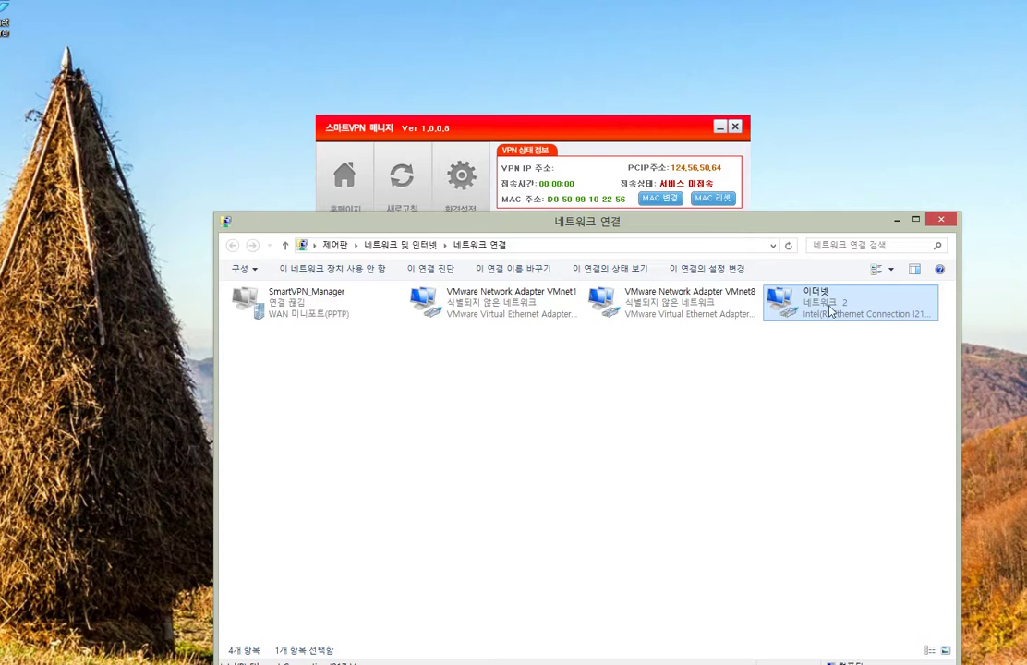
Compare the virtual VPN and VMware adapters with the physical 이더넷 adapter by selecting each connection in turn.
{"action": "left_click", "coordinate": [713, 295]}
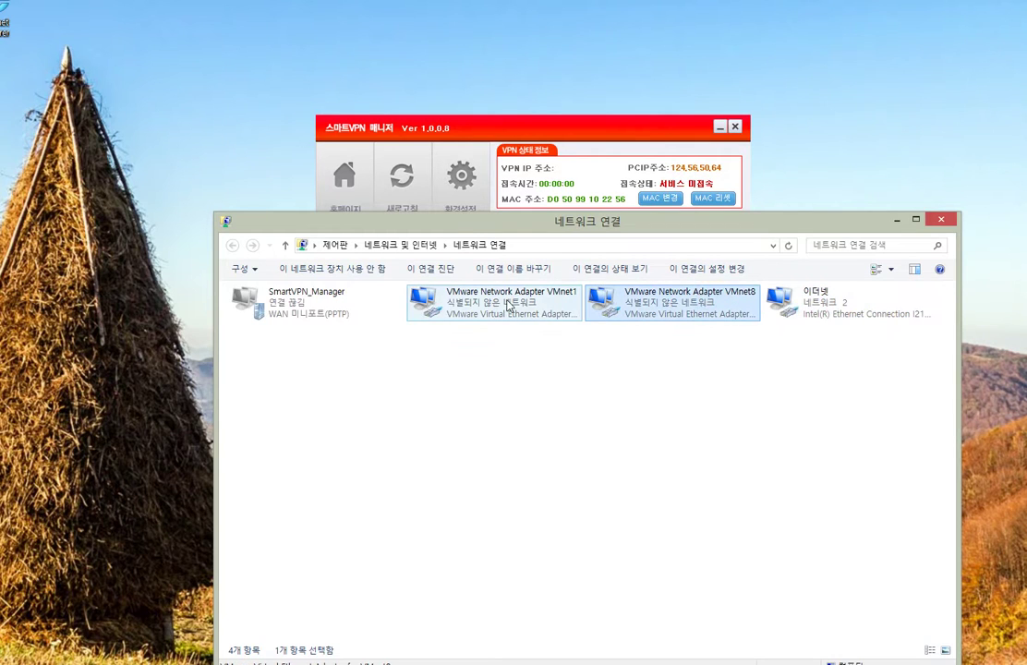
{"action": "left_click", "coordinate": [434, 302]}
{"action": "left_click", "coordinate": [298, 300]}
{"action": "left_click", "coordinate": [492, 312]}
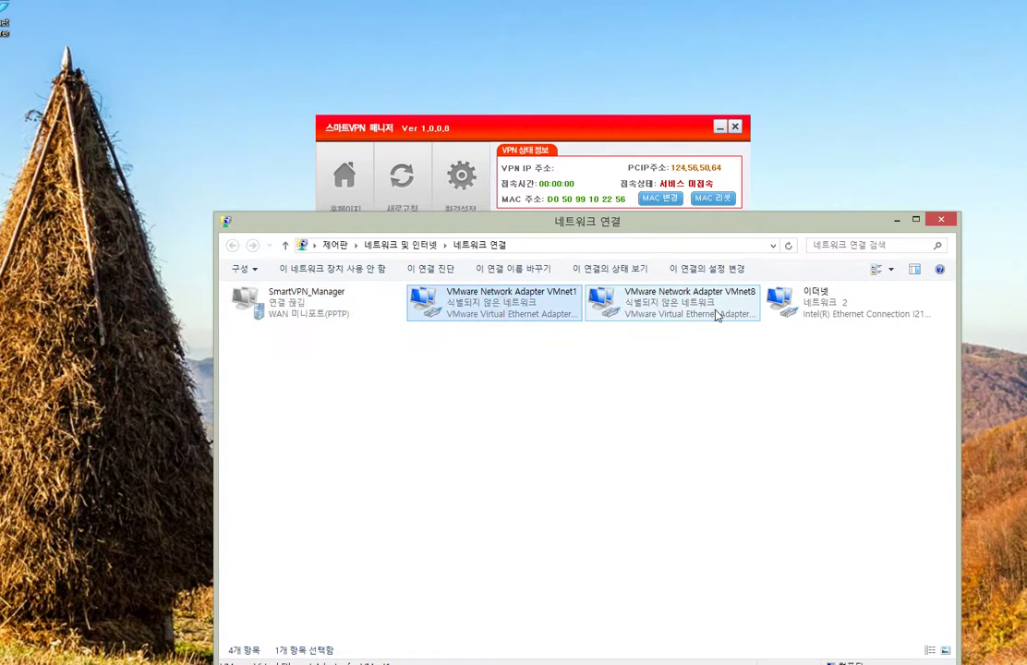
{"action": "left_click", "coordinate": [717, 313]}
{"action": "left_click", "coordinate": [813, 312]}
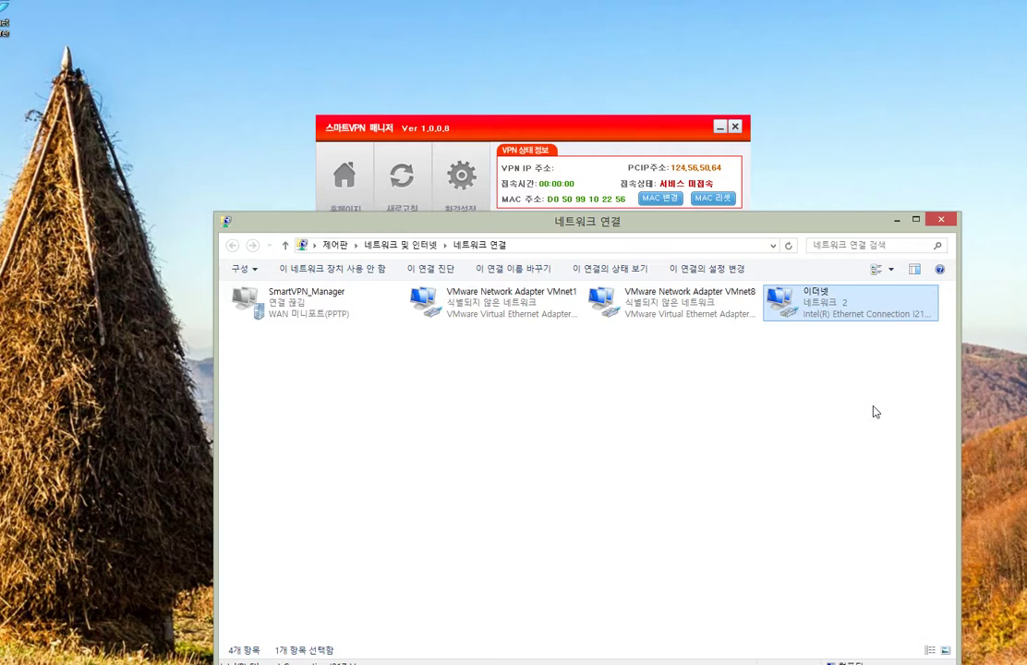
{"action": "left_click", "coordinate": [780, 299]}
{"action": "left_click", "coordinate": [688, 300]}
{"action": "left_click", "coordinate": [489, 299]}
{"action": "left_click", "coordinate": [309, 303]}
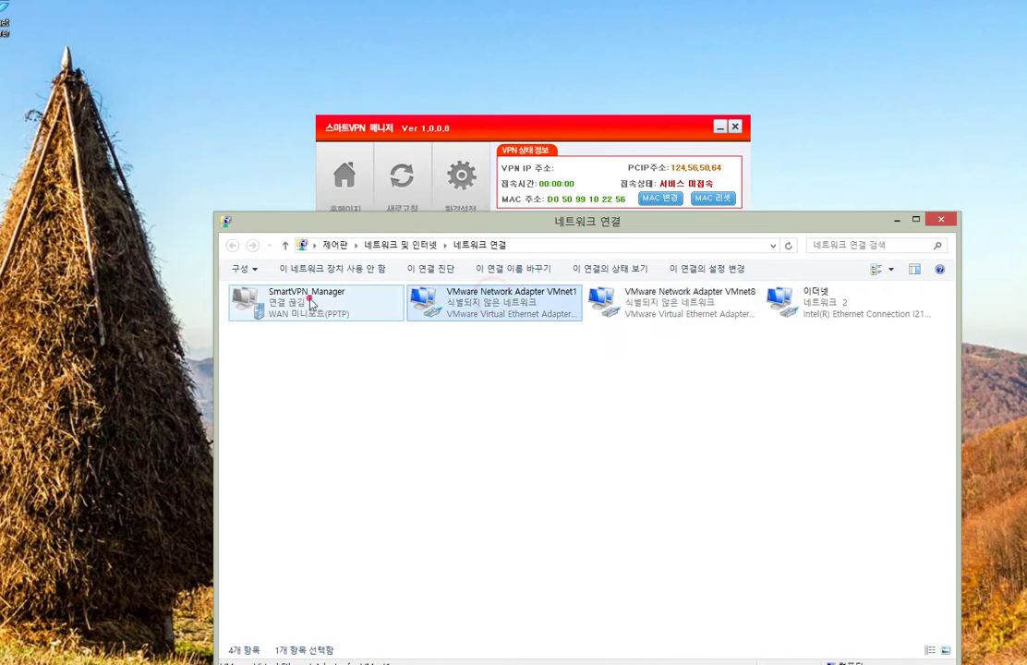
{"action": "left_click", "coordinate": [507, 305]}
{"action": "left_click", "coordinate": [662, 307]}
{"action": "left_click", "coordinate": [842, 305]}
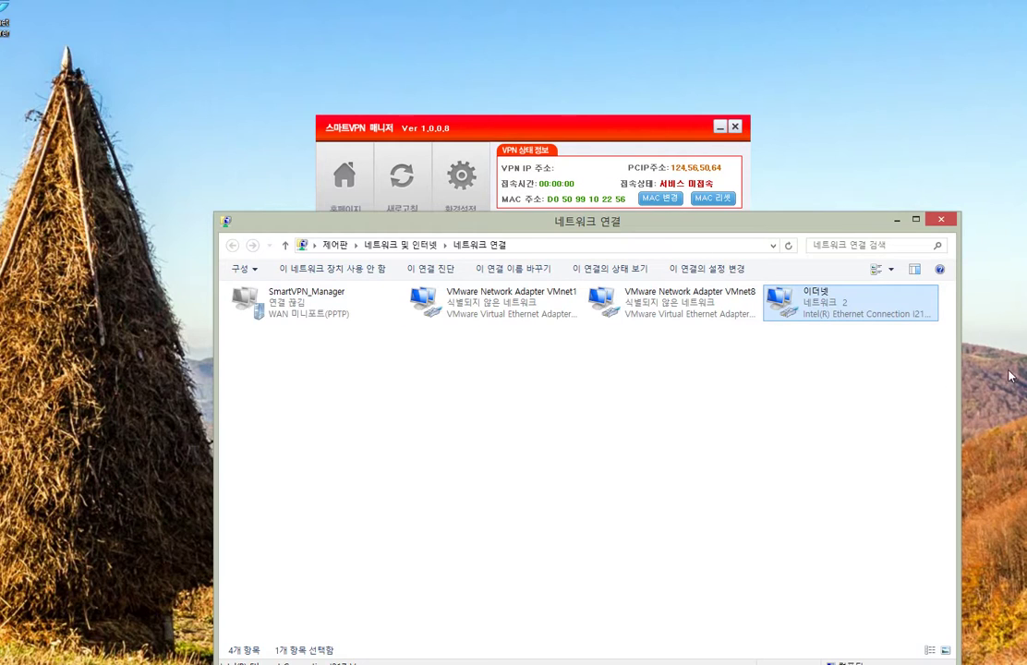
{"action": "left_click", "coordinate": [342, 303]}
{"action": "left_click", "coordinate": [898, 301]}
{"action": "left_click", "coordinate": [699, 309]}
{"action": "left_click", "coordinate": [524, 312]}
{"action": "left_click", "coordinate": [314, 303]}
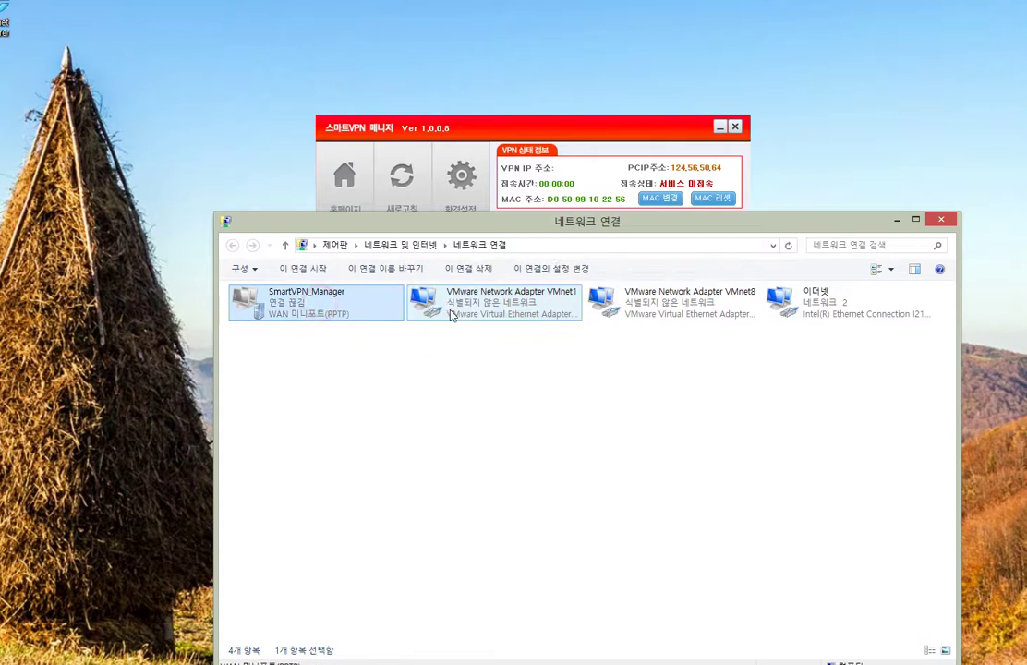
{"action": "left_click", "coordinate": [499, 305]}
{"action": "left_click", "coordinate": [642, 314]}
{"action": "left_click", "coordinate": [914, 304]}
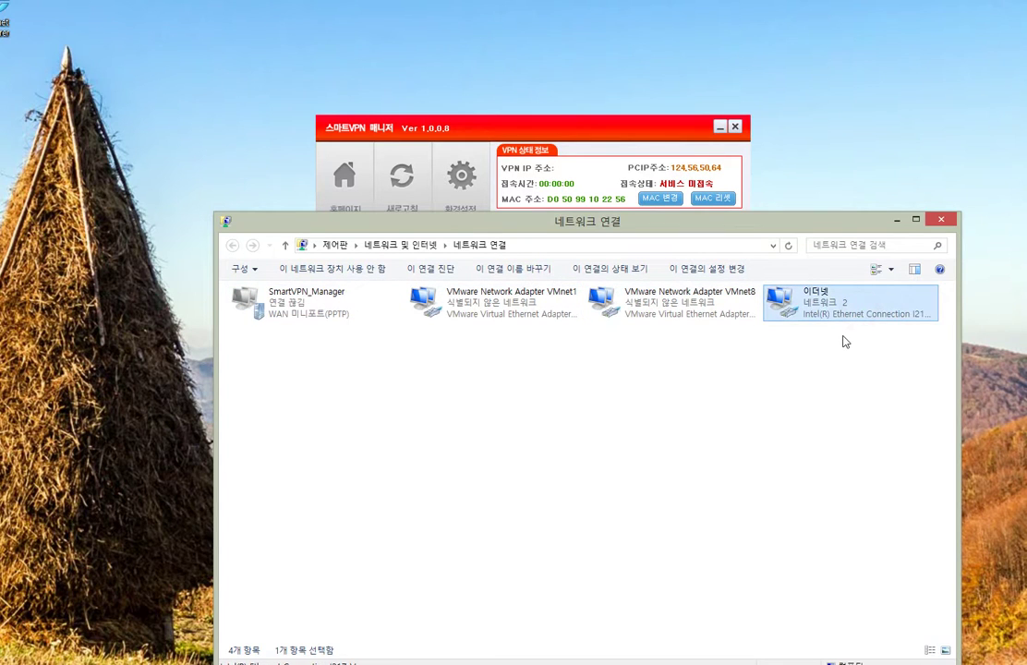
Minimize the 네트워크 연결 window to return to the 스마트VPN 매니저 window.
{"action": "left_click", "coordinate": [897, 220]}
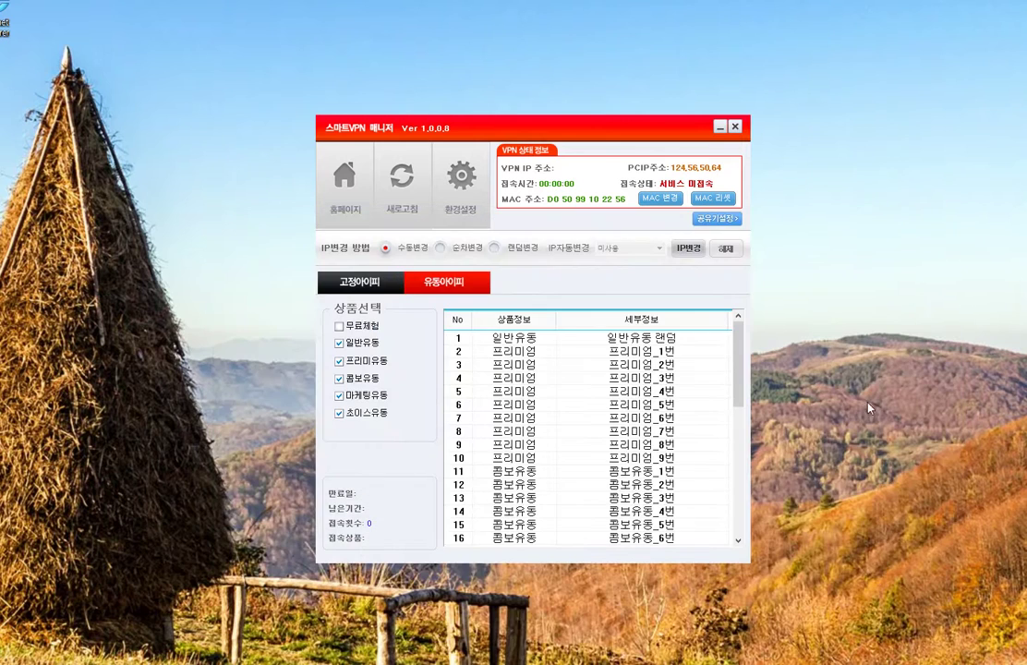
{"action": "mouse_move", "coordinate": [554, 137]}
{"action": "left_mouse_down"}
{"action": "mouse_move", "coordinate": [562, 132]}
{"action": "mouse_move", "coordinate": [554, 139]}
{"action": "left_mouse_up"}
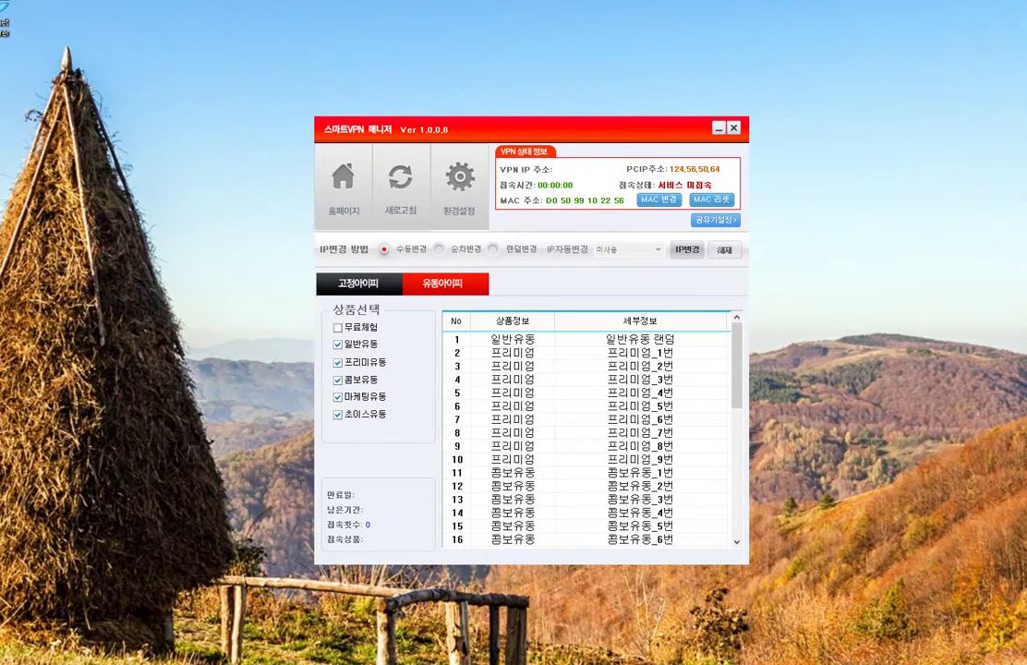
Open the 이더넷 connection's properties from 네트워크 연결 and bring its Intel(R) Ethernet Connection I217-V device configuration dialog into view.
{"action": "left_click", "coordinate": [54, 654]}
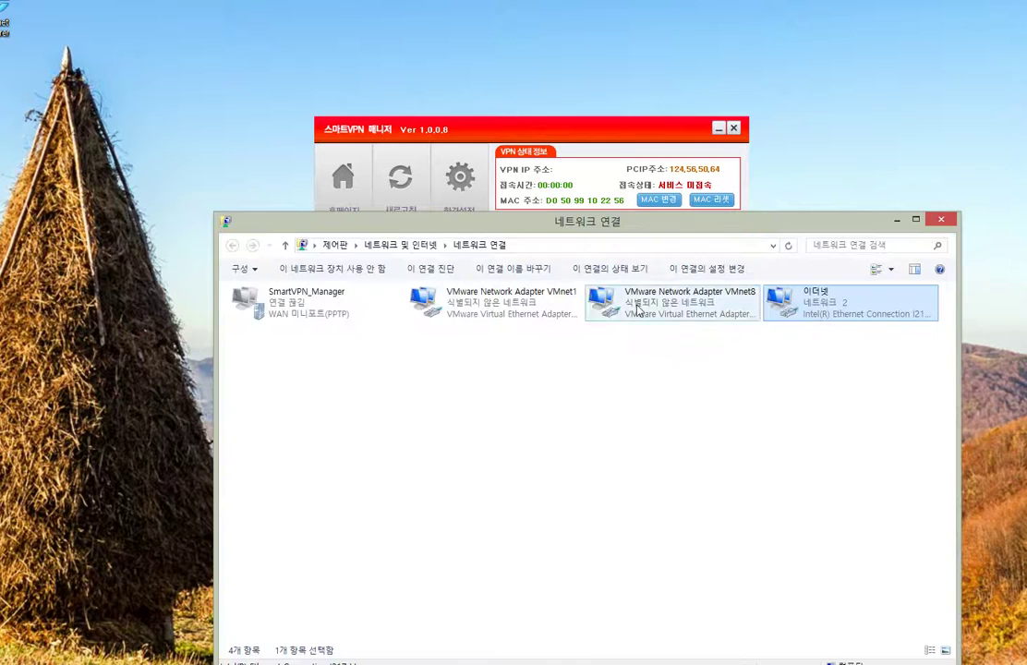
{"action": "right_click", "coordinate": [829, 302]}
{"action": "left_click", "coordinate": [868, 437]}
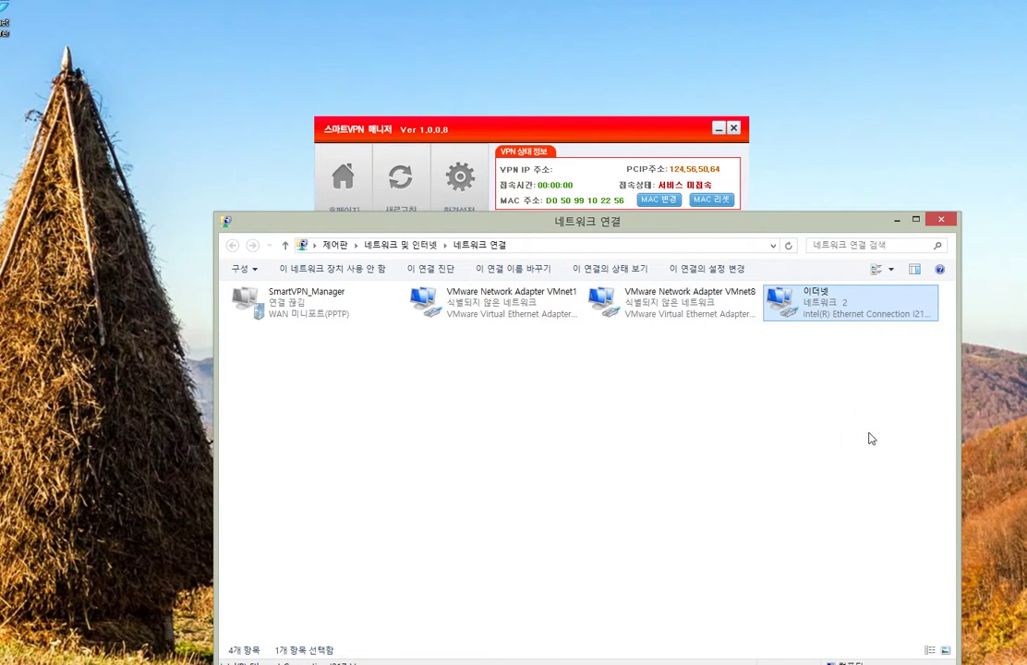
{"action": "left_click_drag", "start_coordinate": [420, 279], "coordinate": [504, 243]}
{"action": "left_click", "coordinate": [558, 336]}
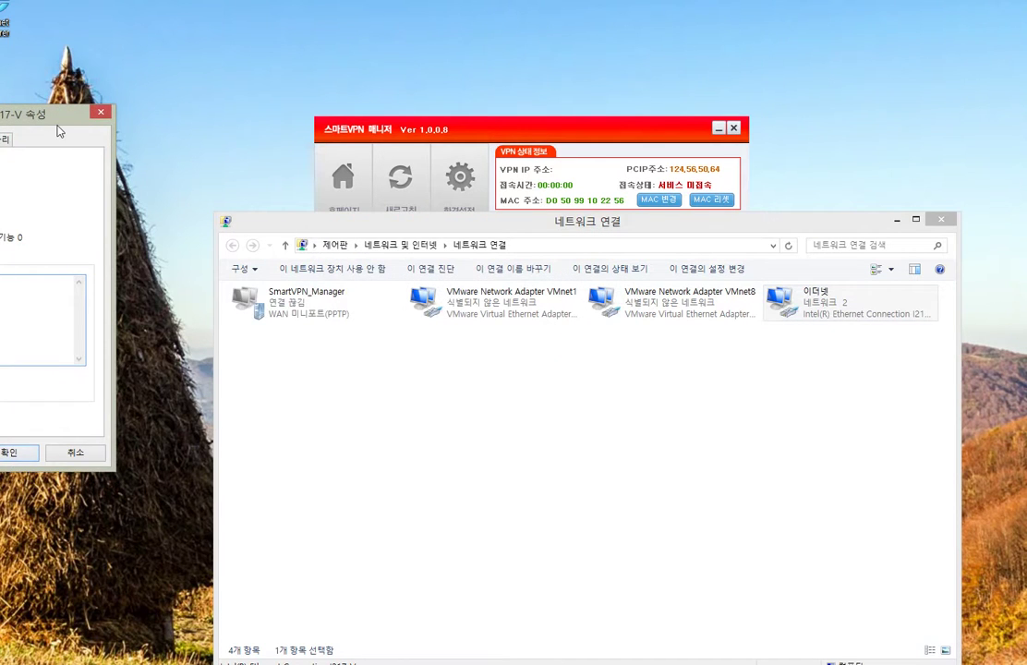
{"action": "left_click_drag", "start_coordinate": [46, 113], "coordinate": [700, 140]}
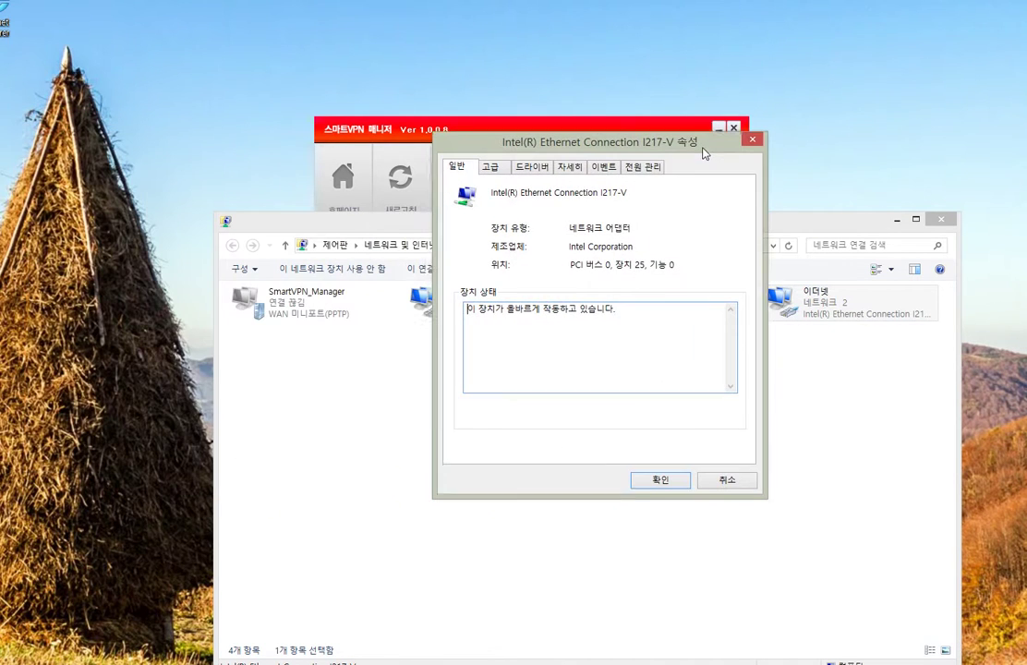
Examine the Intel adapter's advanced properties and their values, from IPv4 체크섬 오프로드 down to 속도 및 이중.
{"action": "left_click", "coordinate": [495, 172]}
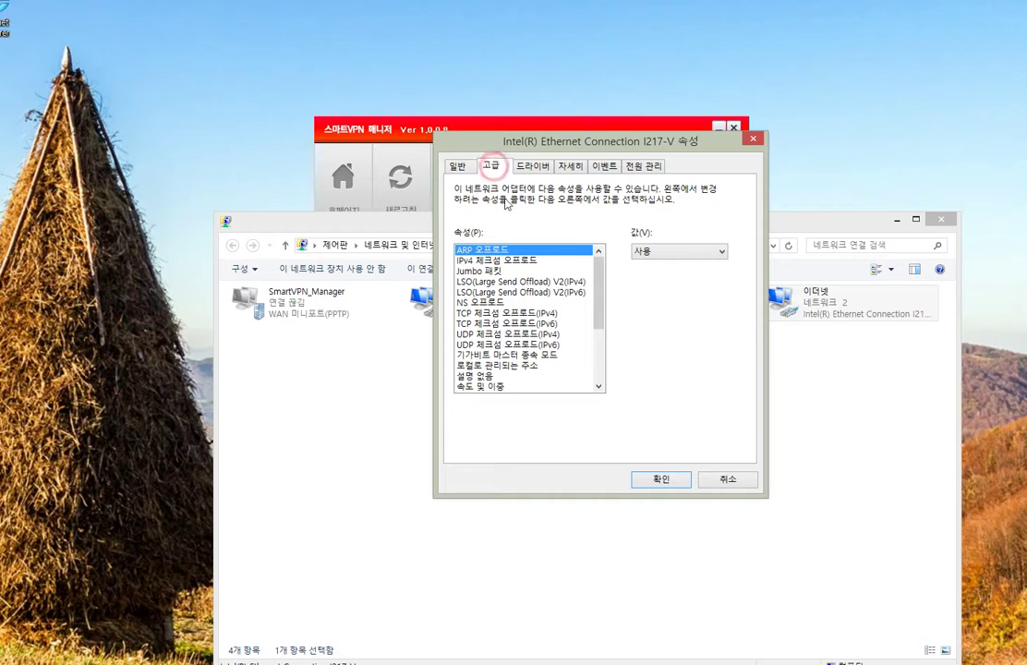
{"action": "left_click", "coordinate": [523, 259]}
{"action": "left_click", "coordinate": [484, 270]}
{"action": "left_click", "coordinate": [497, 292]}
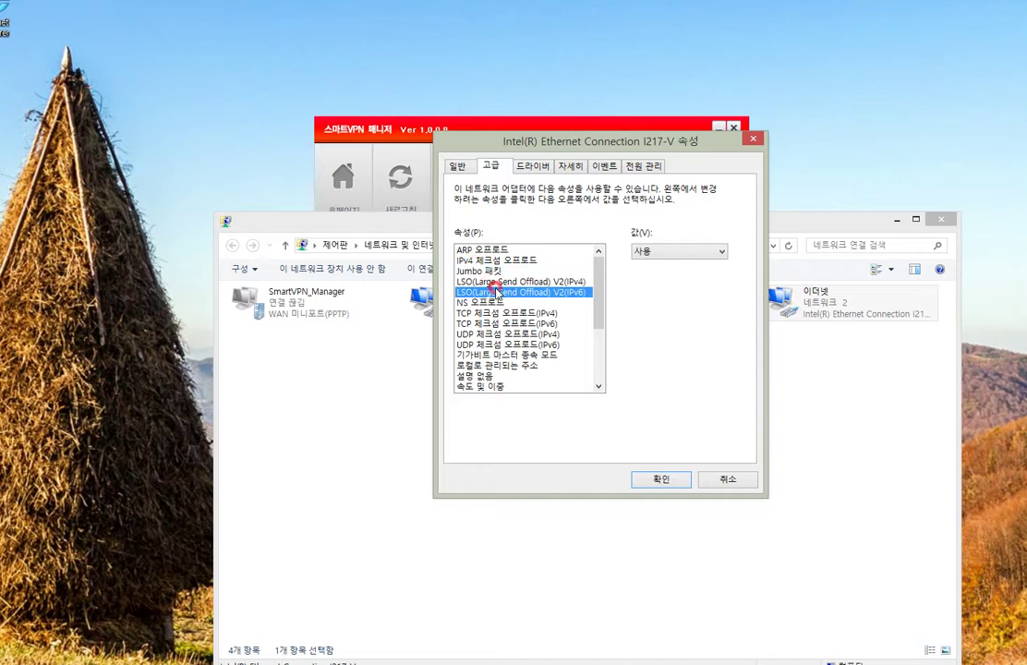
{"action": "left_click", "coordinate": [506, 313]}
{"action": "mouse_move", "coordinate": [599, 303]}
{"action": "left_mouse_down"}
{"action": "mouse_move", "coordinate": [603, 339]}
{"action": "mouse_move", "coordinate": [600, 314]}
{"action": "left_mouse_up"}
{"action": "left_click", "coordinate": [506, 313]}
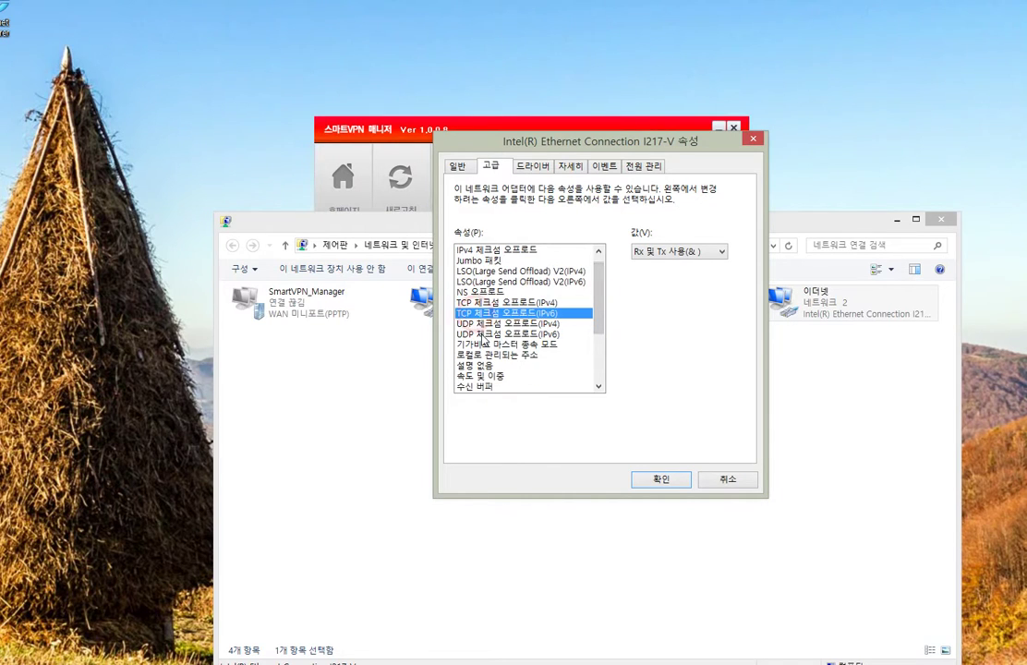
{"action": "left_click", "coordinate": [501, 324]}
{"action": "left_click", "coordinate": [502, 335]}
{"action": "left_click", "coordinate": [494, 345]}
{"action": "left_click", "coordinate": [485, 355]}
{"action": "left_click", "coordinate": [471, 366]}
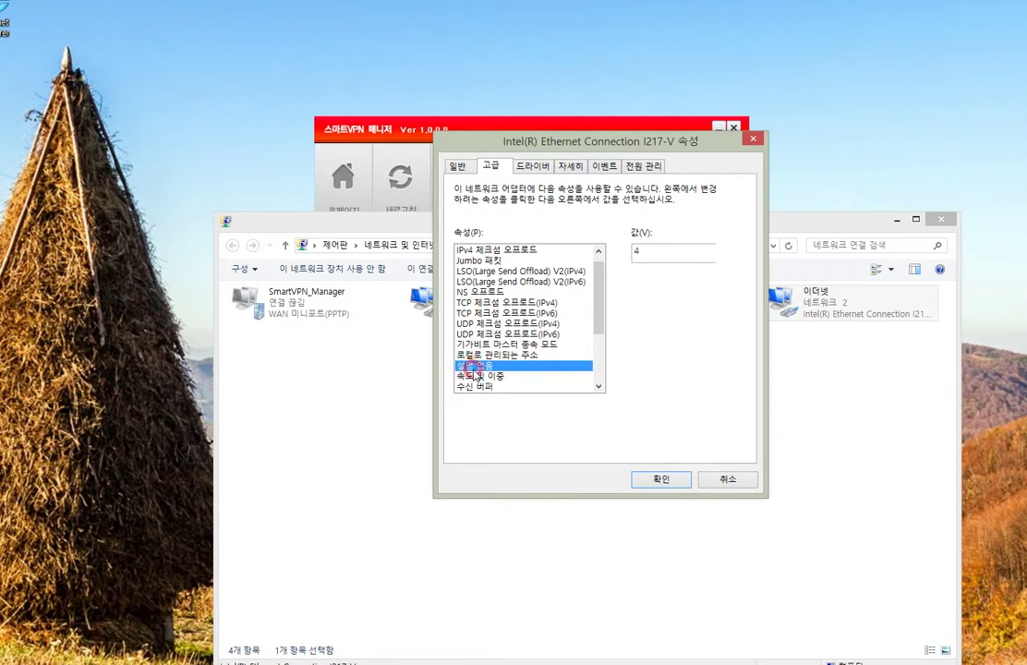
{"action": "left_click", "coordinate": [475, 376]}
Examine the Intel adapter's remaining advanced properties and their values, from 수신 버퍼 down to the end of the property list.
{"action": "scroll", "coordinate": [507, 378], "scroll_direction": "down", "scroll_amount": 3}
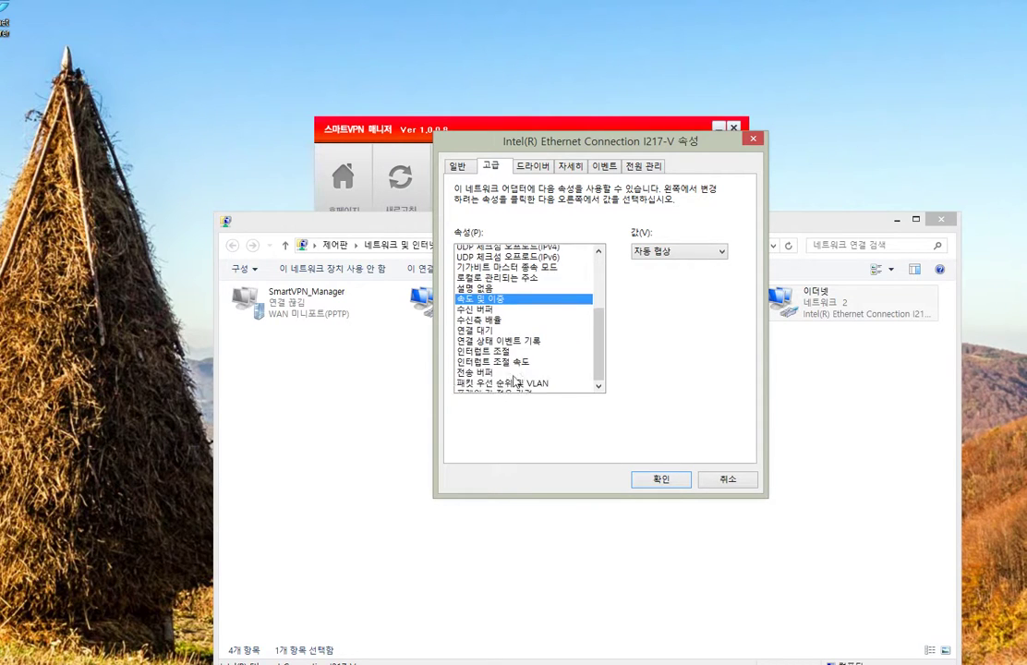
{"action": "scroll", "coordinate": [514, 380], "scroll_direction": "down", "scroll_amount": 1}
{"action": "left_click", "coordinate": [509, 386]}
{"action": "left_click", "coordinate": [488, 373]}
{"action": "left_click", "coordinate": [482, 365]}
{"action": "left_click", "coordinate": [475, 334]}
{"action": "left_click", "coordinate": [470, 312]}
{"action": "left_click", "coordinate": [476, 291]}
{"action": "scroll", "coordinate": [495, 321], "scroll_direction": "up", "scroll_amount": 4}
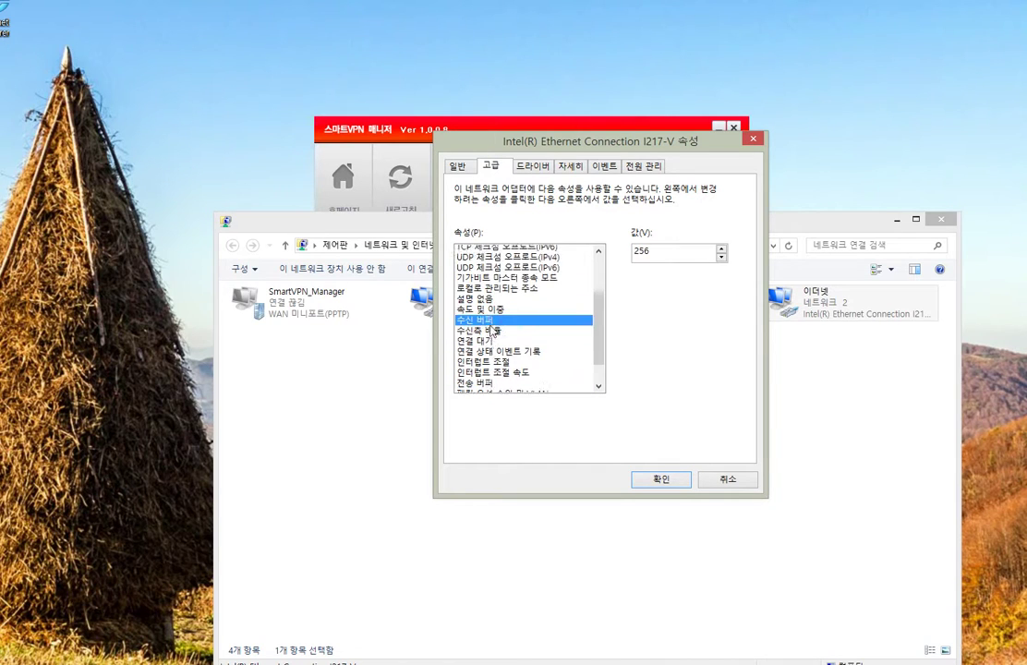
Review the adapter's 일반, 드라이버, 자세히, 이벤트 and 전원 관리 pages, and return to its 고급 properties.
{"action": "left_click", "coordinate": [458, 166]}
{"action": "left_click", "coordinate": [532, 166]}
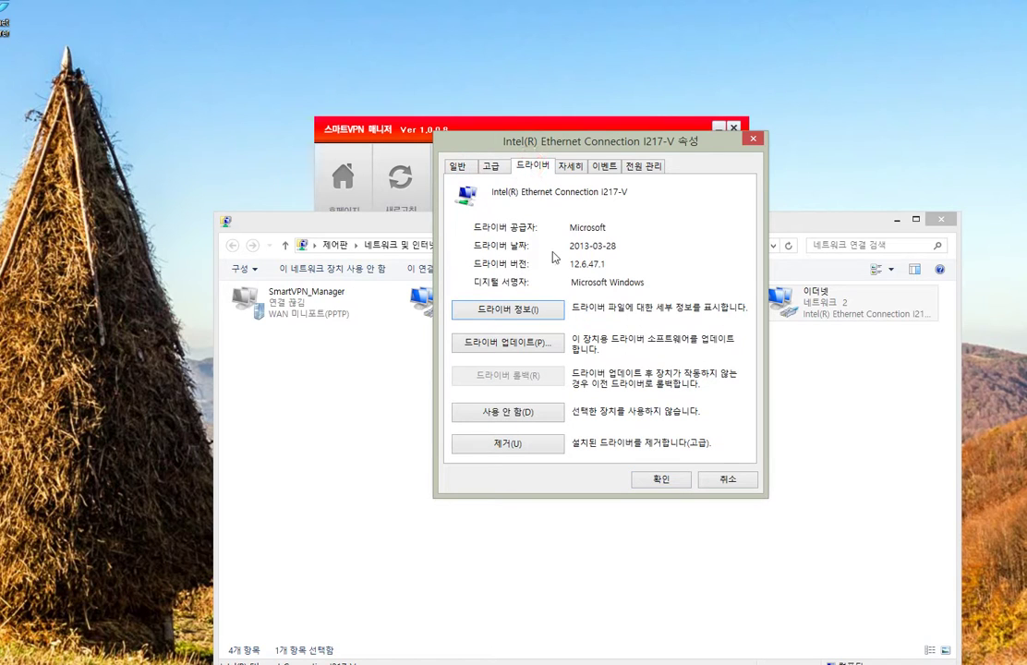
{"action": "left_click", "coordinate": [571, 168]}
{"action": "left_click", "coordinate": [604, 166]}
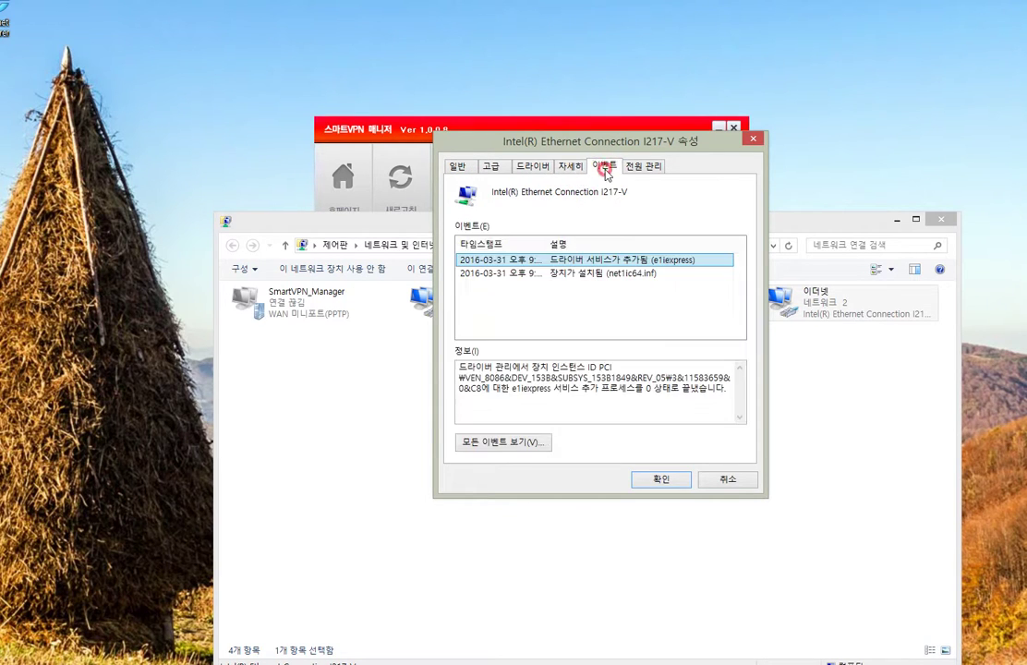
{"action": "left_click", "coordinate": [658, 169]}
{"action": "left_click", "coordinate": [490, 166]}
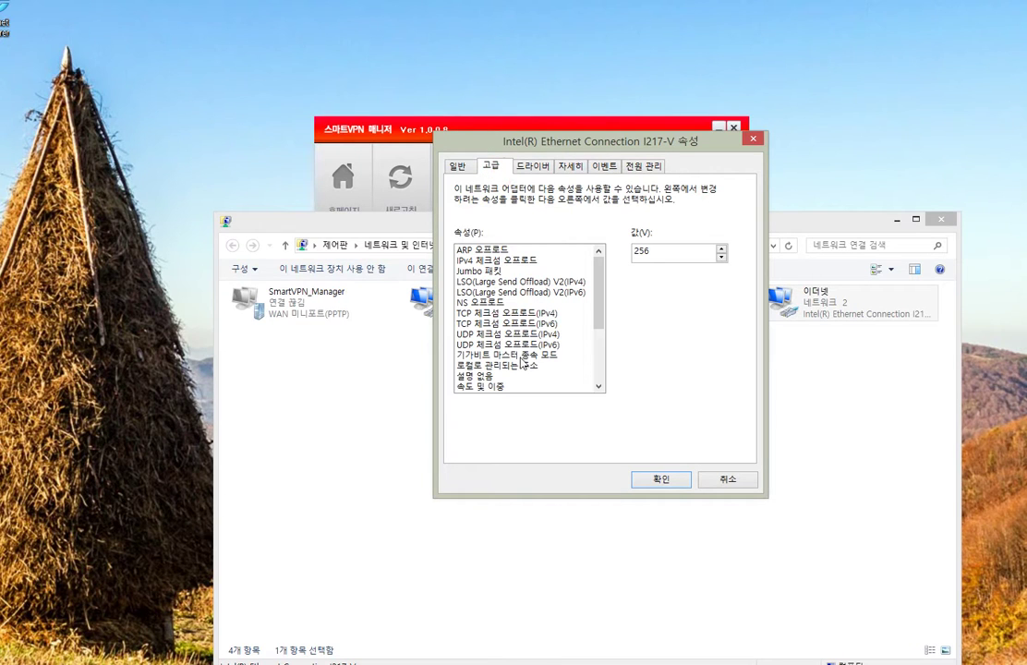
Inspect the values of the adapter's offload properties, from IPv4 체크섬 오프로드 to TCP 체크섬 오프로드(IPv4), and close the properties dialog.
{"action": "left_click", "coordinate": [499, 270]}
{"action": "left_click", "coordinate": [503, 260]}
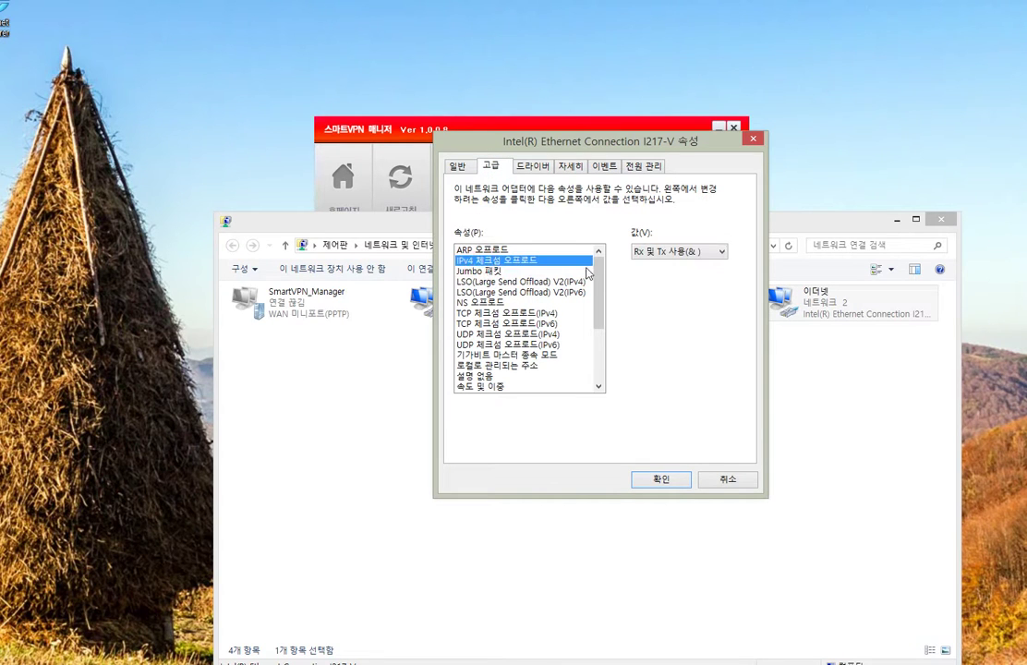
{"action": "left_click", "coordinate": [687, 252]}
{"action": "left_click", "coordinate": [688, 251]}
{"action": "left_click", "coordinate": [529, 281]}
{"action": "left_click", "coordinate": [523, 293]}
{"action": "left_click", "coordinate": [489, 303]}
{"action": "left_click", "coordinate": [506, 314]}
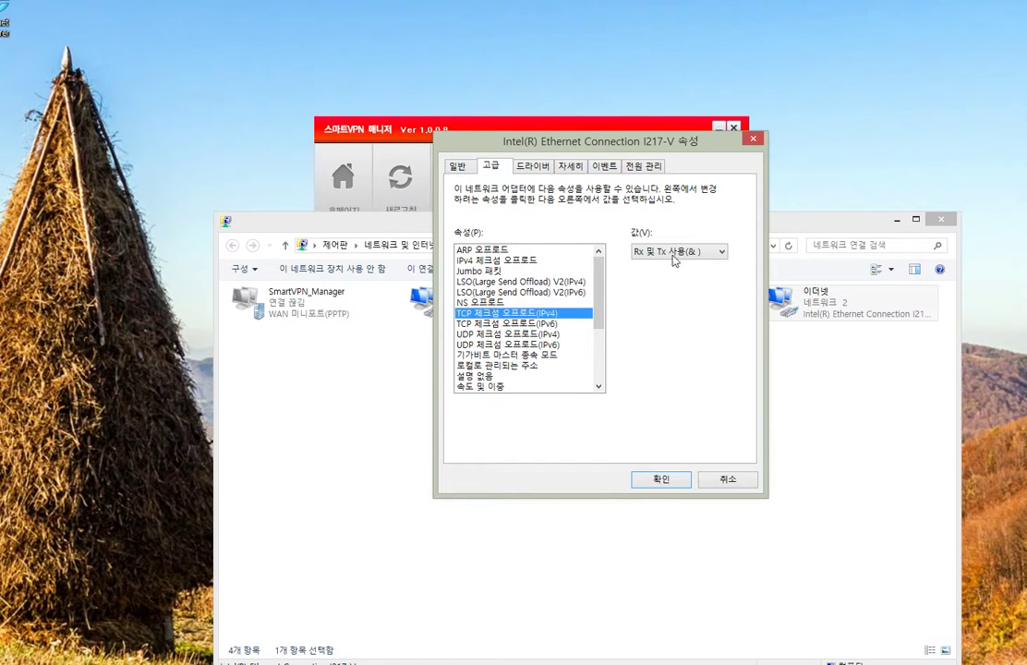
{"action": "left_click", "coordinate": [752, 140]}
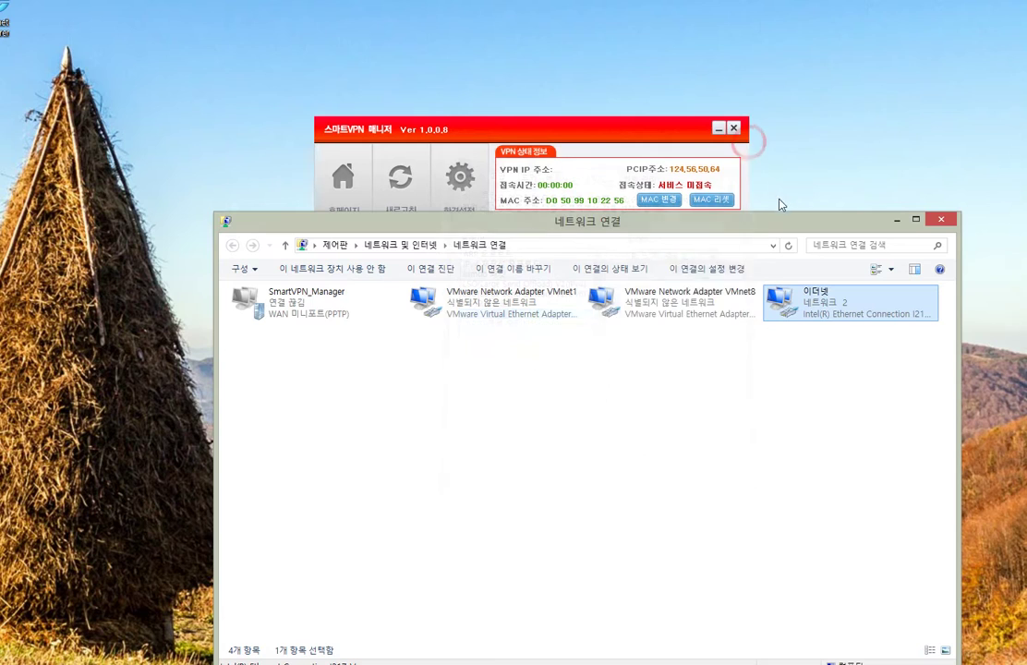
View the commands available for the 이더넷 connection, dismiss them and minimize the 네트워크 연결 window.
{"action": "right_click", "coordinate": [813, 297]}
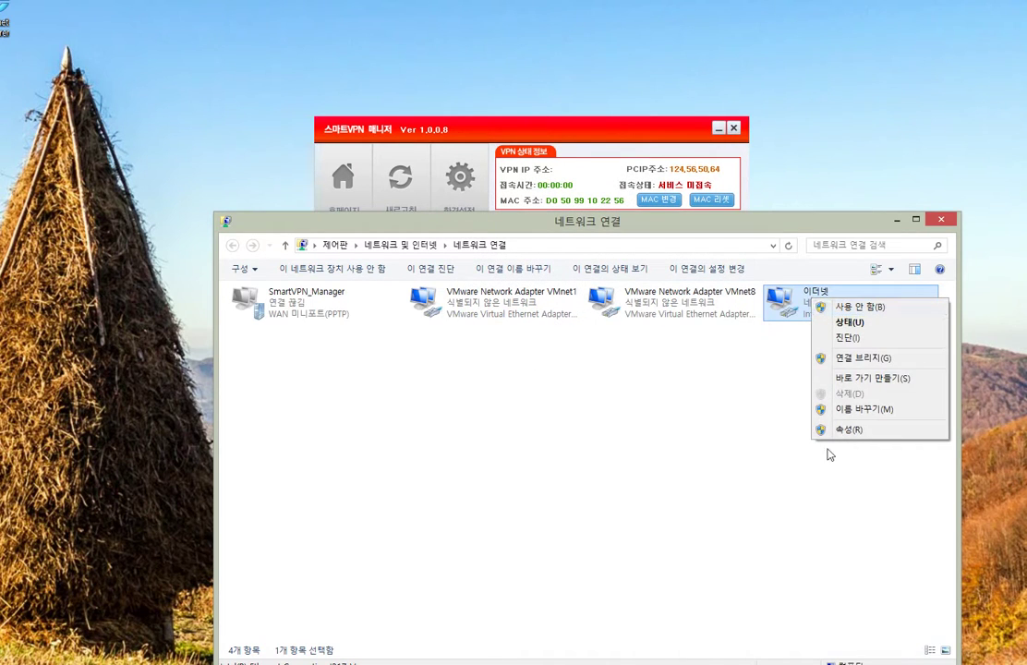
{"action": "left_click", "coordinate": [780, 414]}
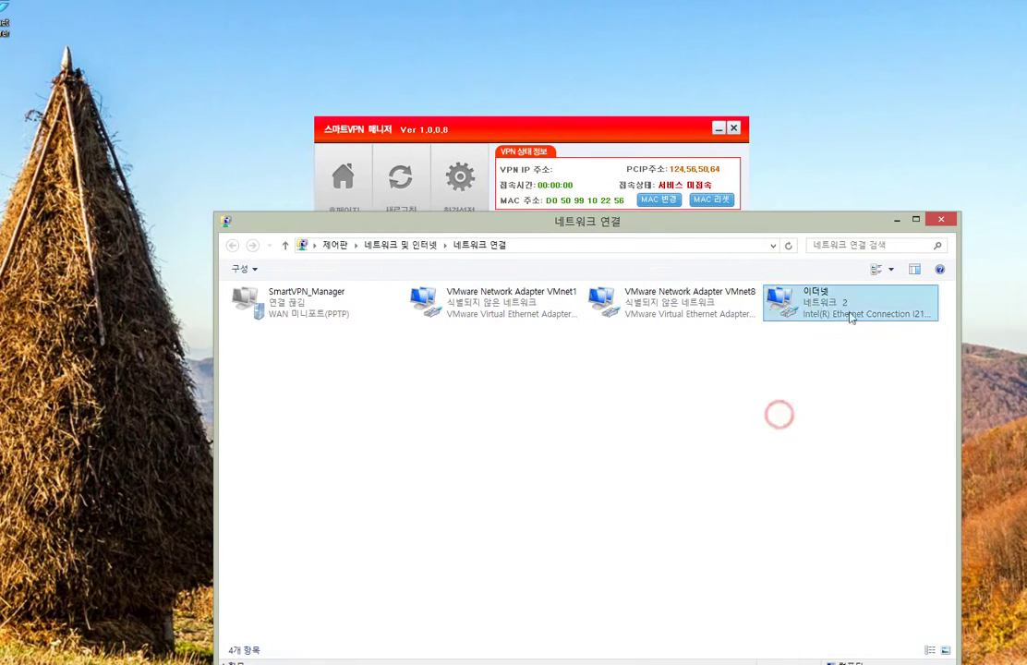
{"action": "left_click", "coordinate": [896, 220]}
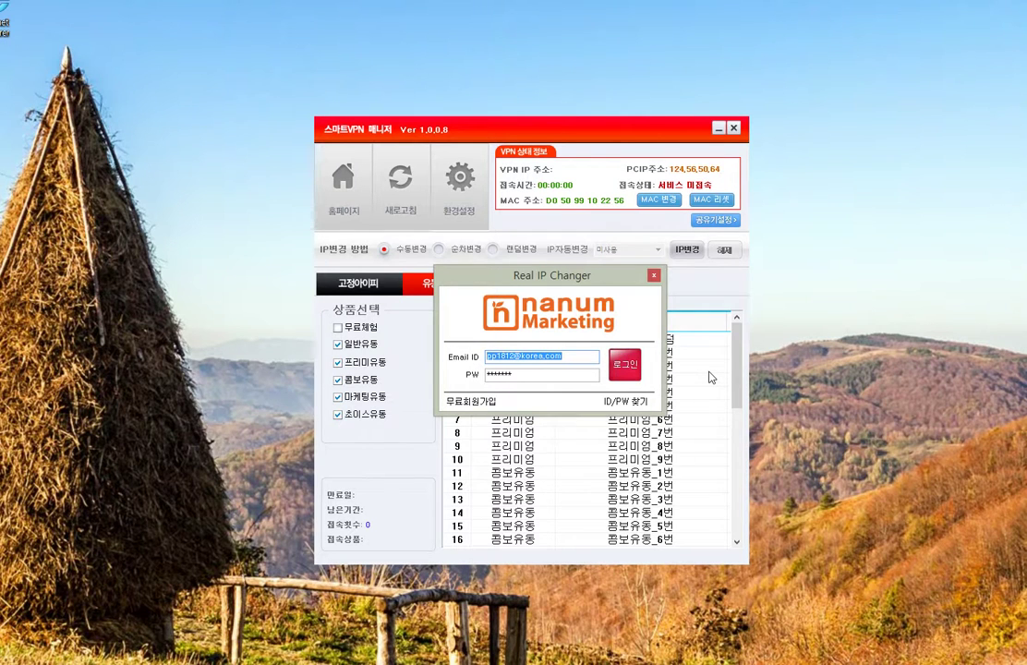
Log in to Real IP Changer with the prefilled account and set 인터넷 연결 대기시간 to 20 seconds.
{"action": "key", "text": "Return"}
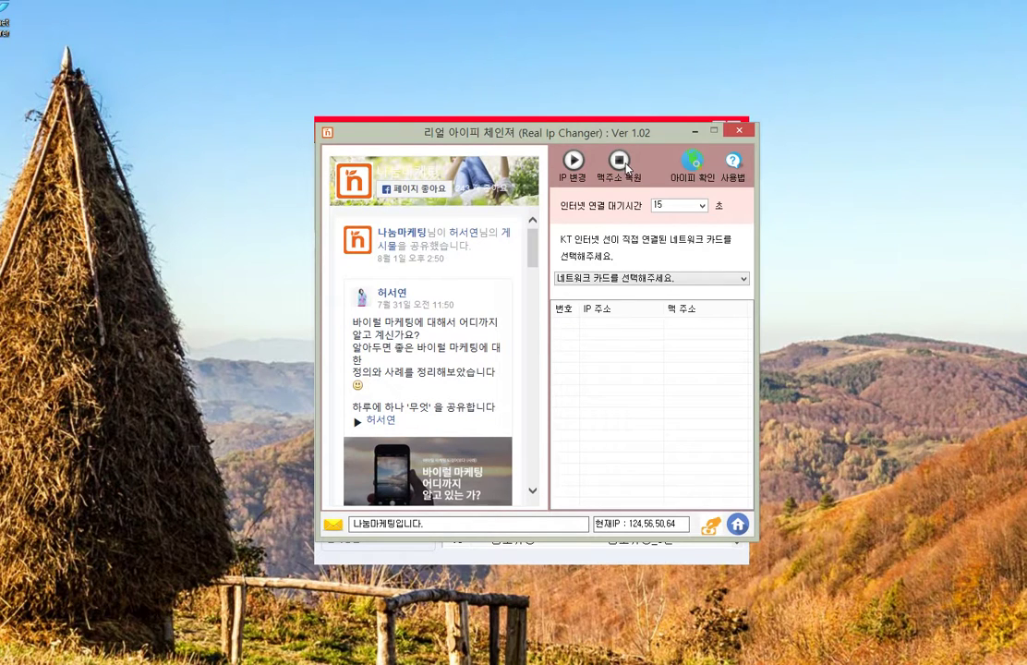
{"action": "left_click", "coordinate": [703, 206]}
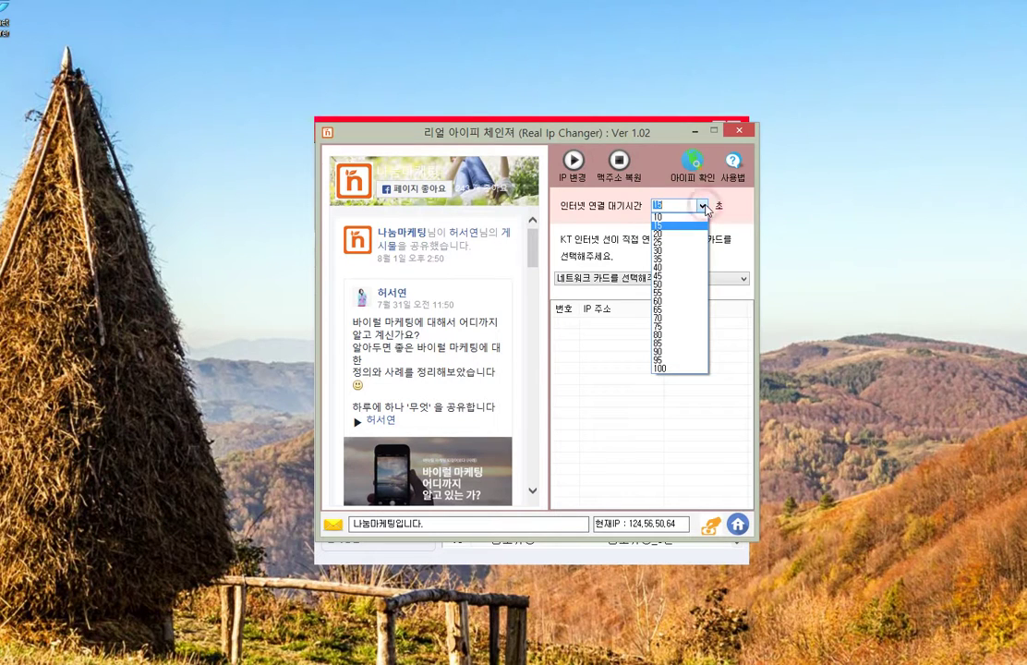
{"action": "left_click", "coordinate": [674, 227]}
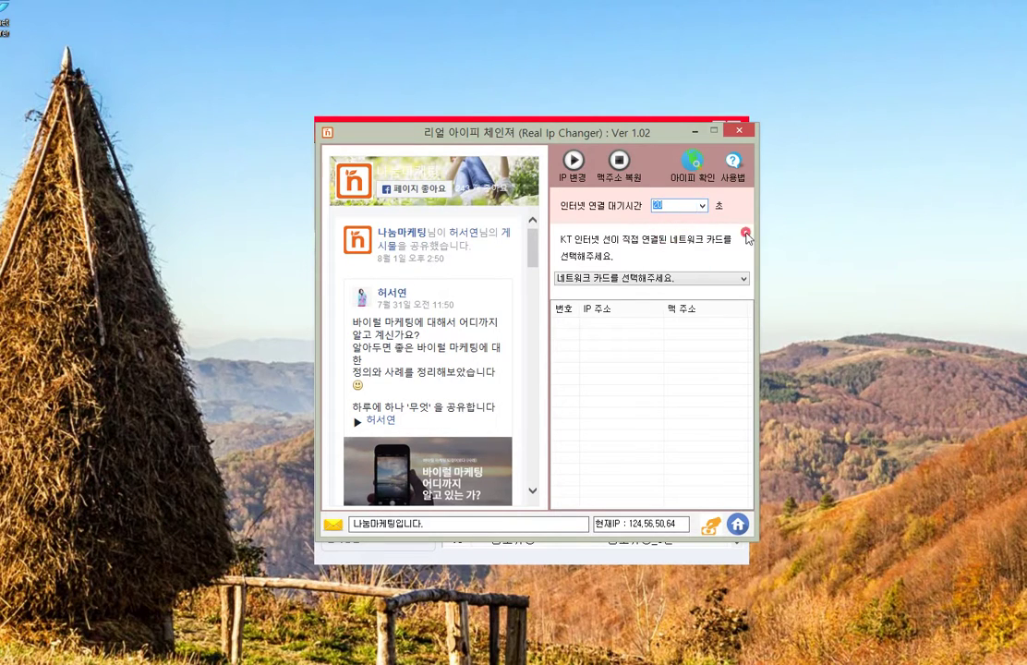
{"action": "left_click_drag", "start_coordinate": [527, 123], "coordinate": [521, 124]}
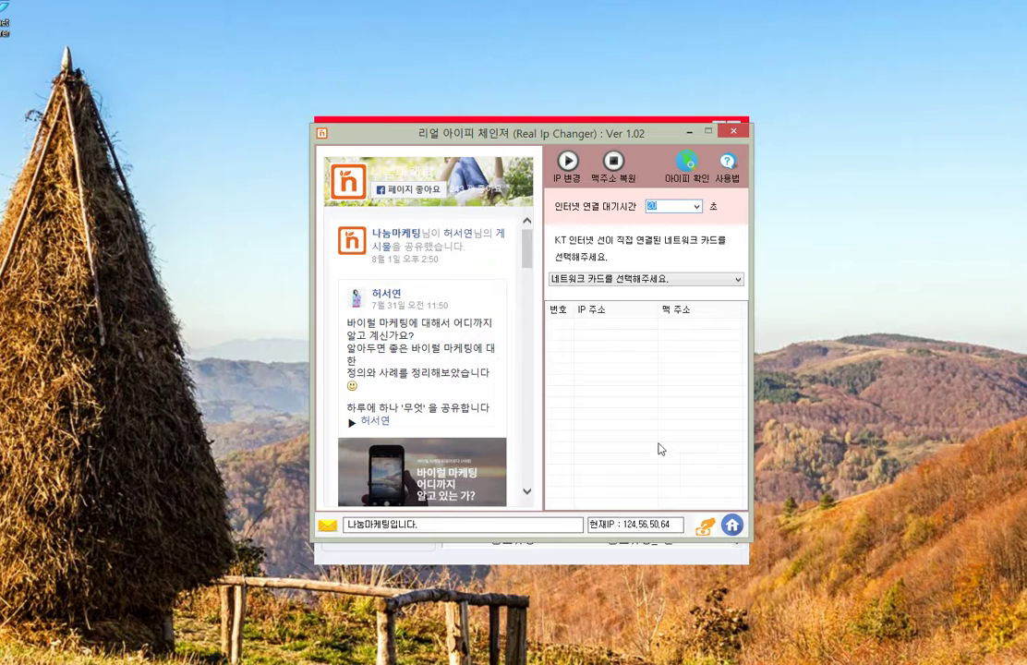
Choose Intel(R) Ethernet Connection I217-V as the network card and run the IP 변경.
{"action": "left_click", "coordinate": [665, 281]}
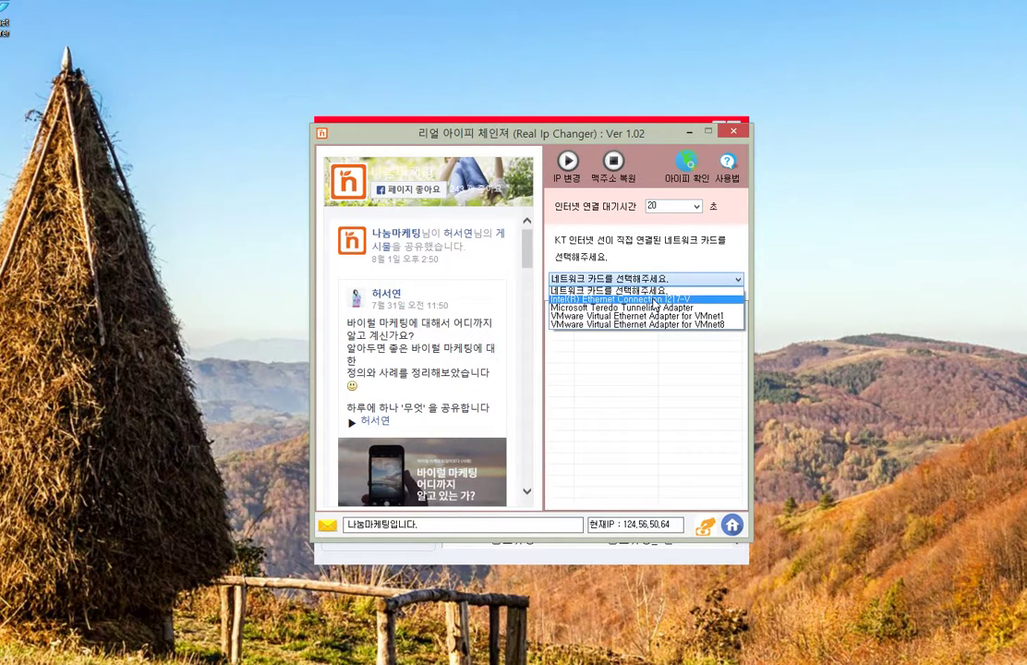
{"action": "left_click", "coordinate": [654, 300]}
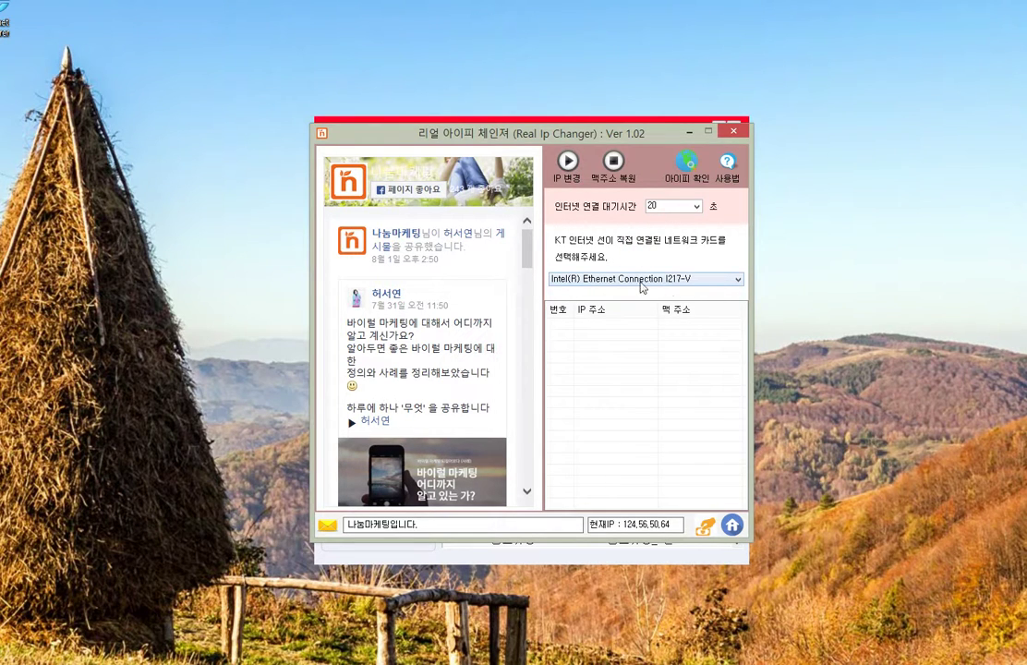
{"action": "left_click", "coordinate": [567, 165]}
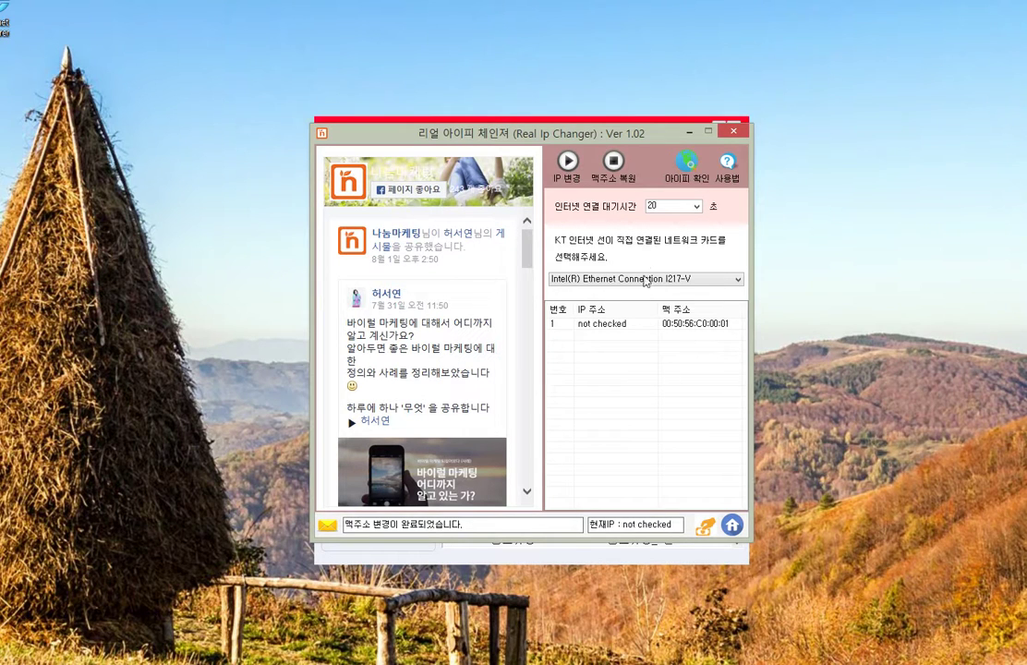
Select the first entry in the IP and MAC address list and move the Real IP Changer window aside to uncover 스마트VPN 매니저.
{"action": "left_click", "coordinate": [599, 326]}
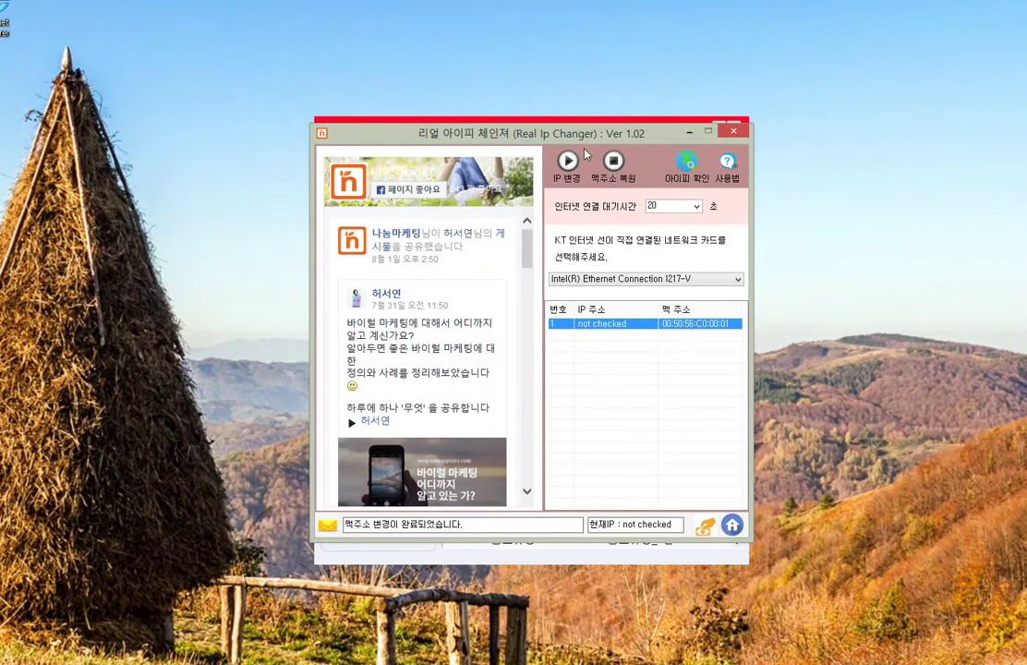
{"action": "left_click_drag", "start_coordinate": [570, 138], "coordinate": [555, 225]}
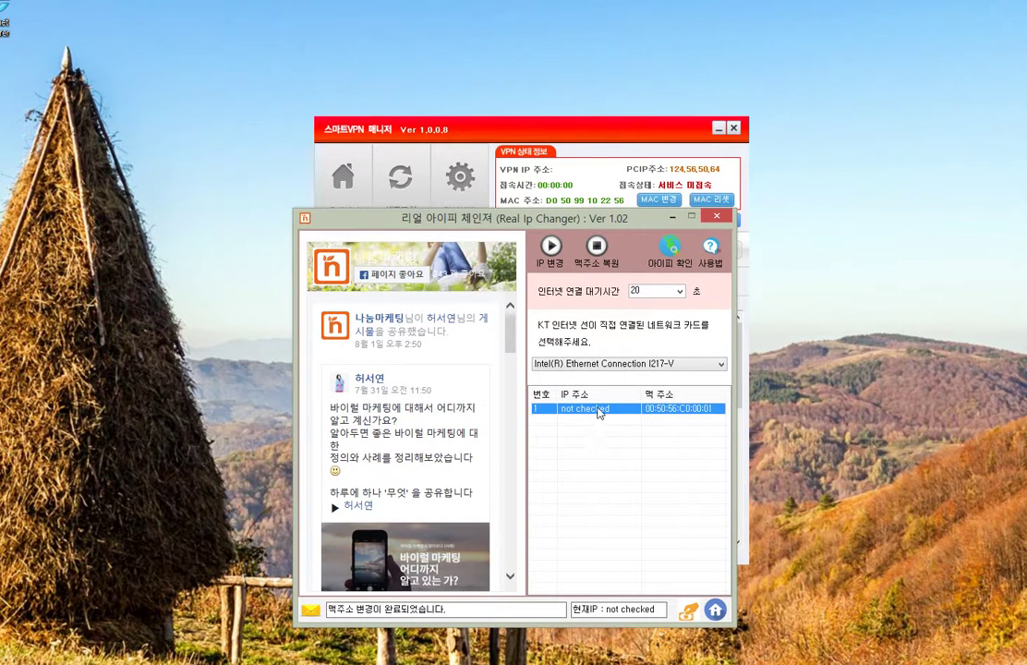
{"action": "left_click_drag", "start_coordinate": [592, 221], "coordinate": [758, 147]}
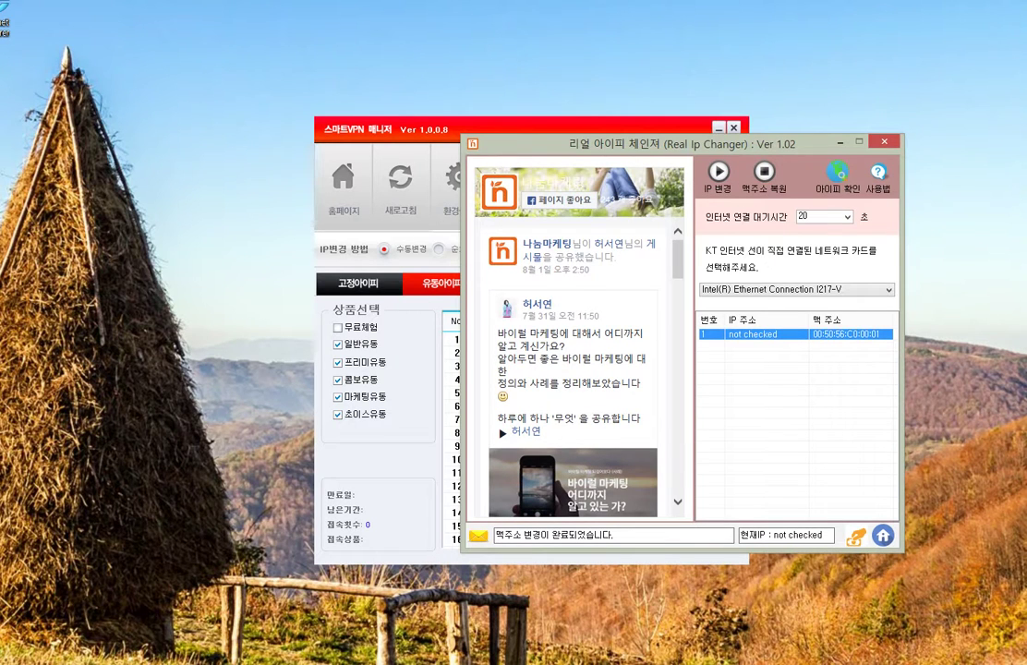
Restore the 네트워크 연결 window, check the 이더넷 connection's status and reposition the window to keep the Real IP Changer controls visible.
{"action": "left_click", "coordinate": [55, 664]}
{"action": "left_click", "coordinate": [57, 641]}
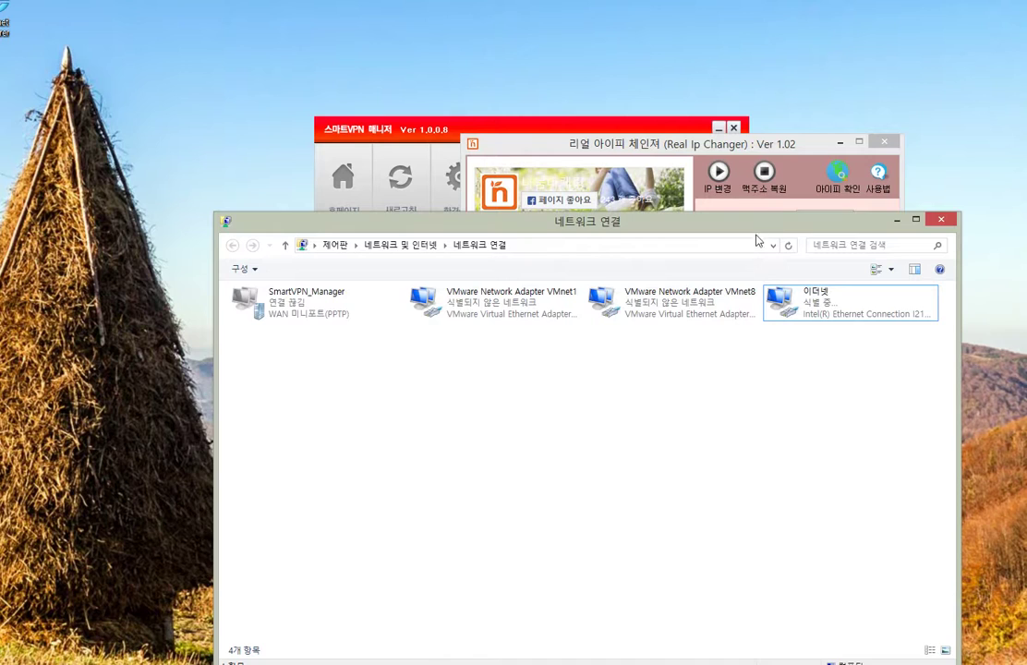
{"action": "left_click_drag", "start_coordinate": [658, 220], "coordinate": [644, 213]}
{"action": "left_click", "coordinate": [796, 302]}
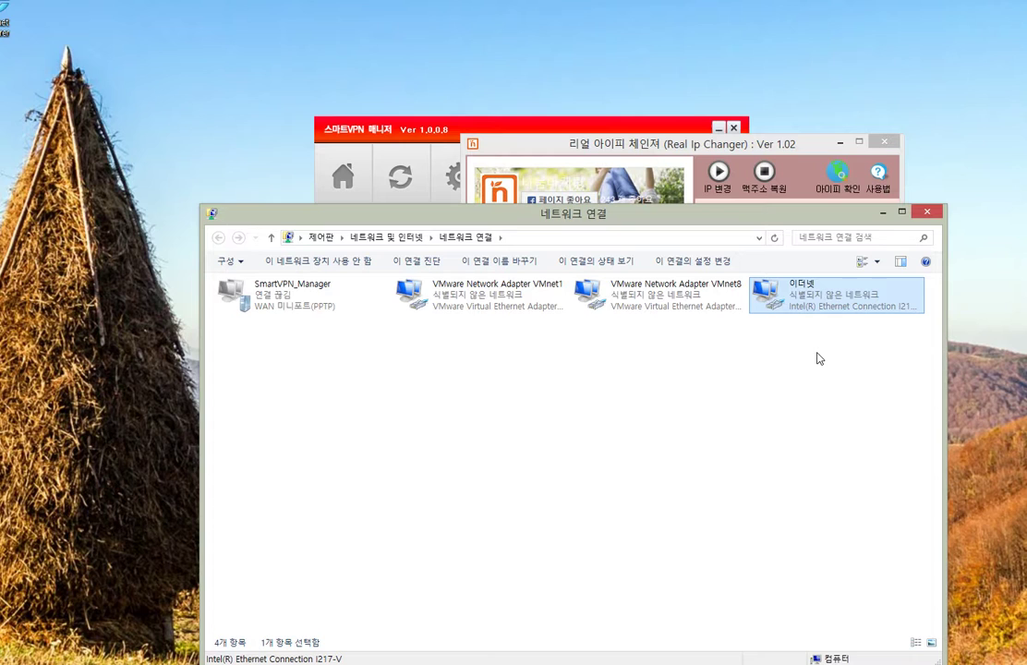
{"action": "left_click_drag", "start_coordinate": [791, 213], "coordinate": [789, 236]}
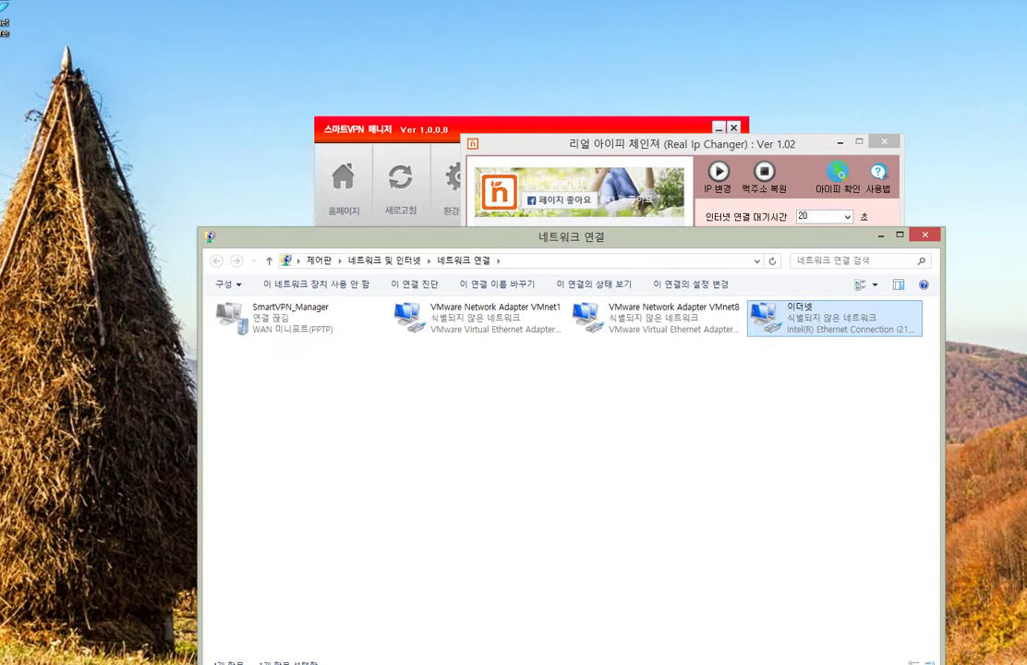
Test internet access by reloading Naver's home page from its logo in Chrome, and minimize the browser and 네트워크 연결 windows.
{"action": "left_click", "coordinate": [176, 664]}
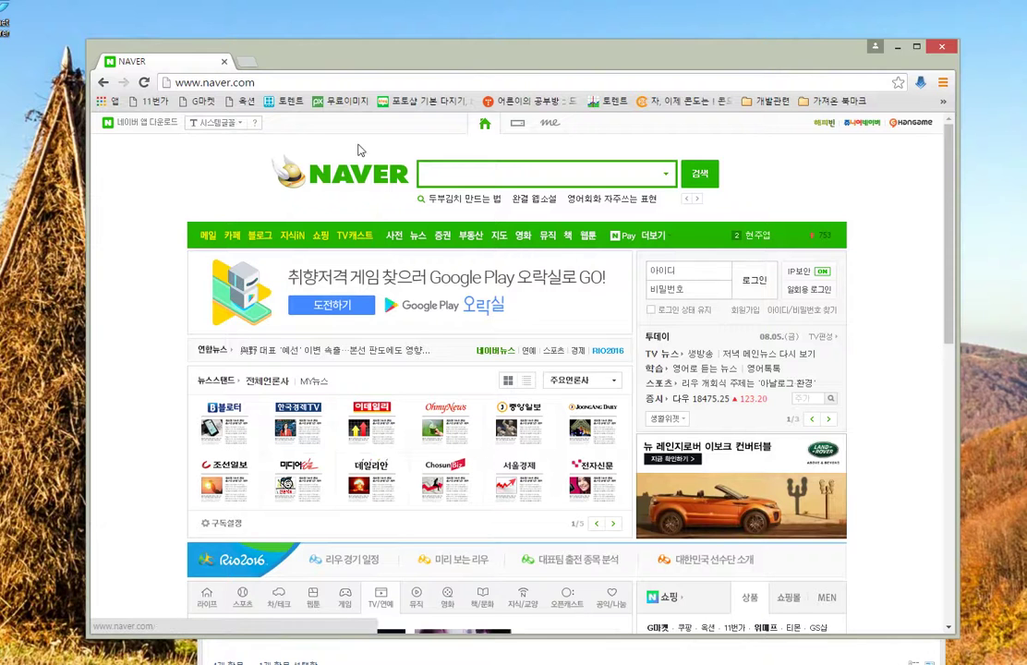
{"action": "left_click", "coordinate": [307, 152]}
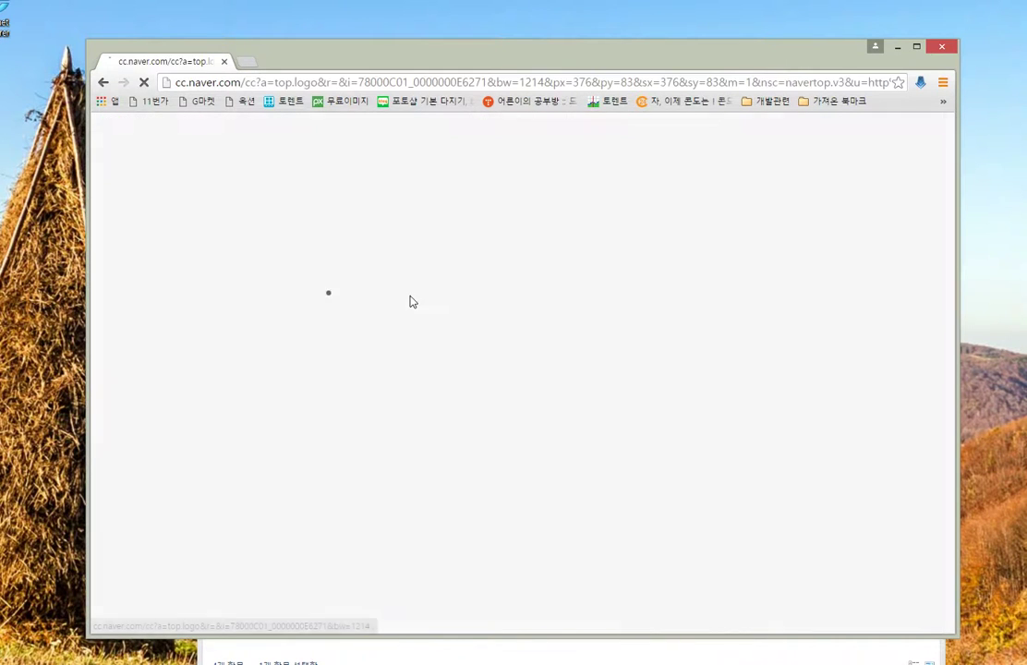
{"action": "left_click_drag", "start_coordinate": [321, 301], "coordinate": [458, 297]}
{"action": "left_click_drag", "start_coordinate": [445, 356], "coordinate": [341, 340]}
{"action": "left_click", "coordinate": [523, 349]}
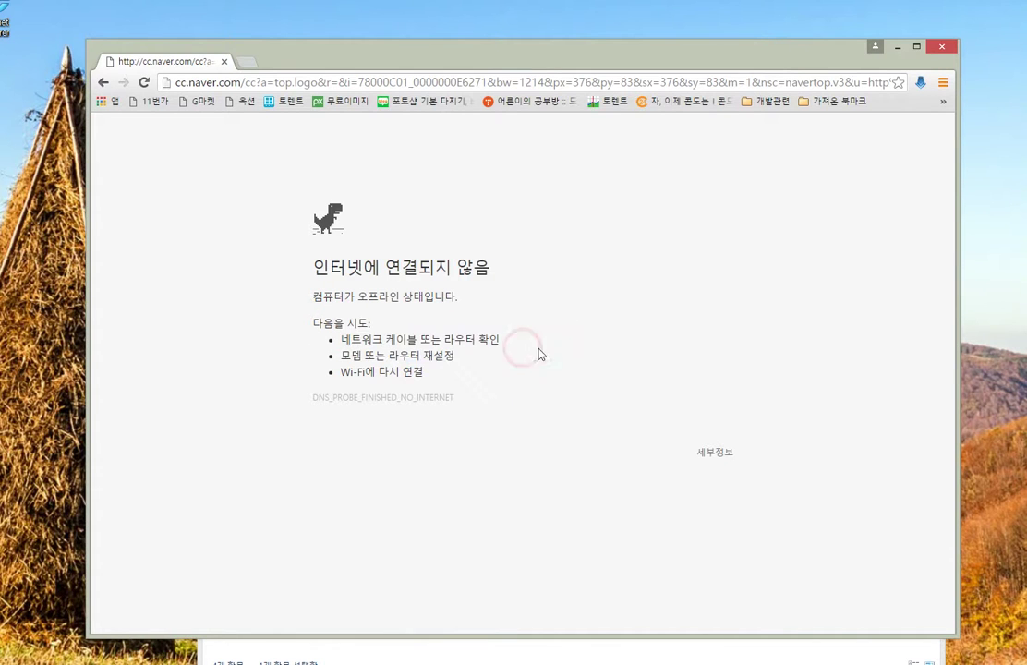
{"action": "left_click", "coordinate": [897, 47]}
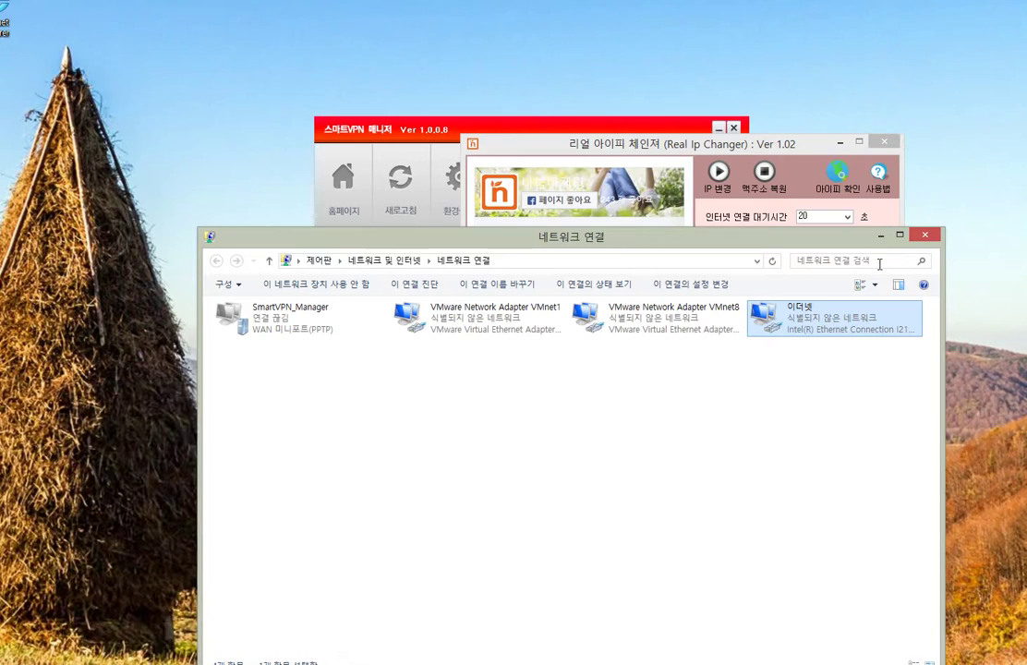
{"action": "left_click", "coordinate": [880, 237]}
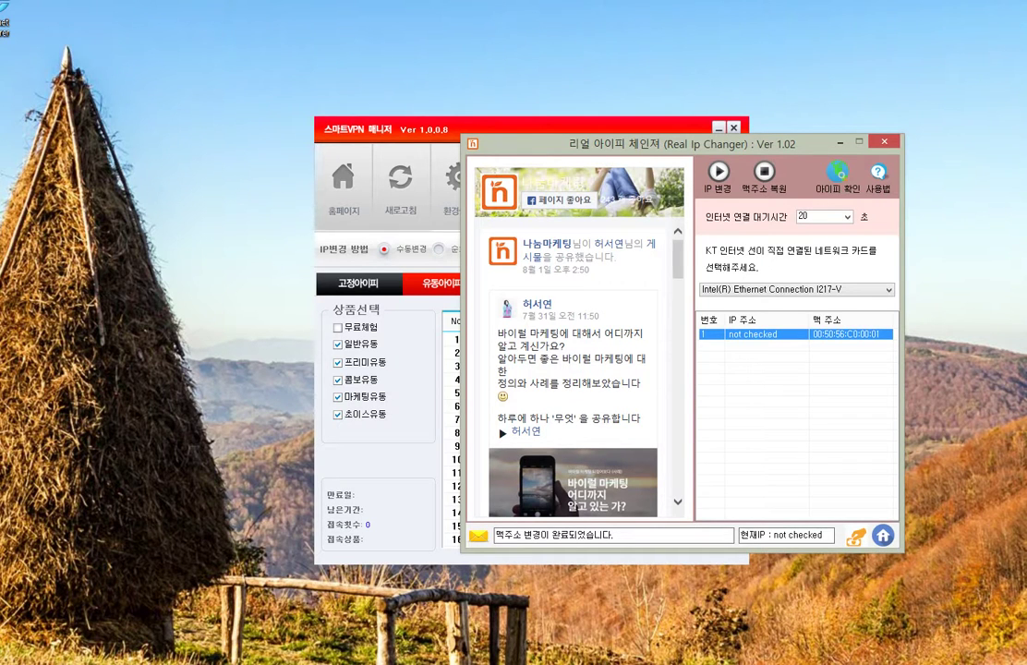
Bring Chrome back to the front and retry the Naver page by navigating back and reloading.
{"action": "left_click", "coordinate": [730, 663]}
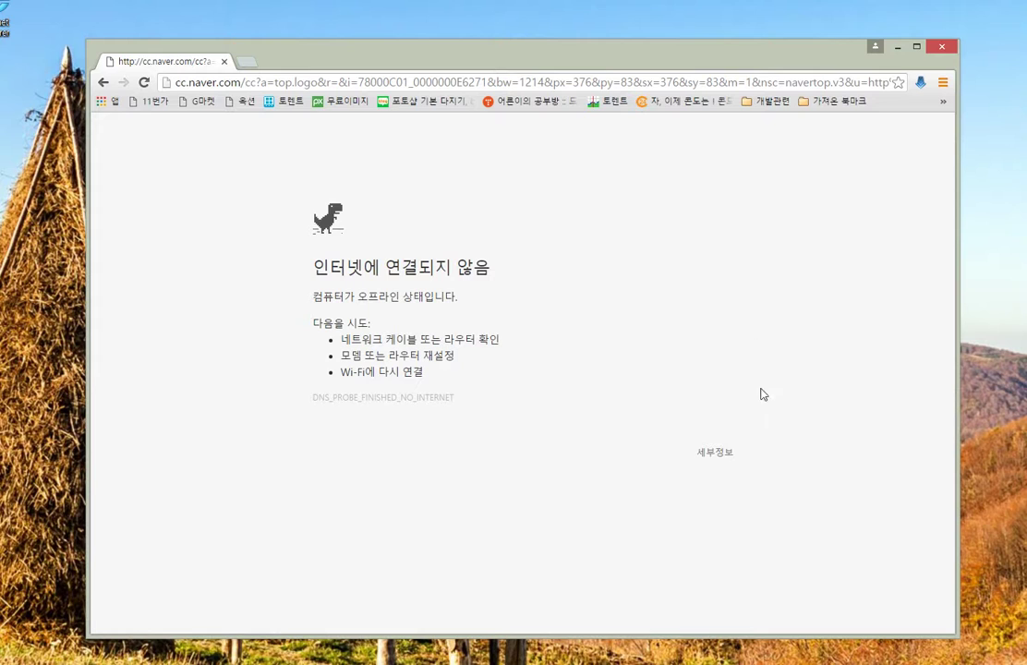
{"action": "left_click", "coordinate": [103, 83]}
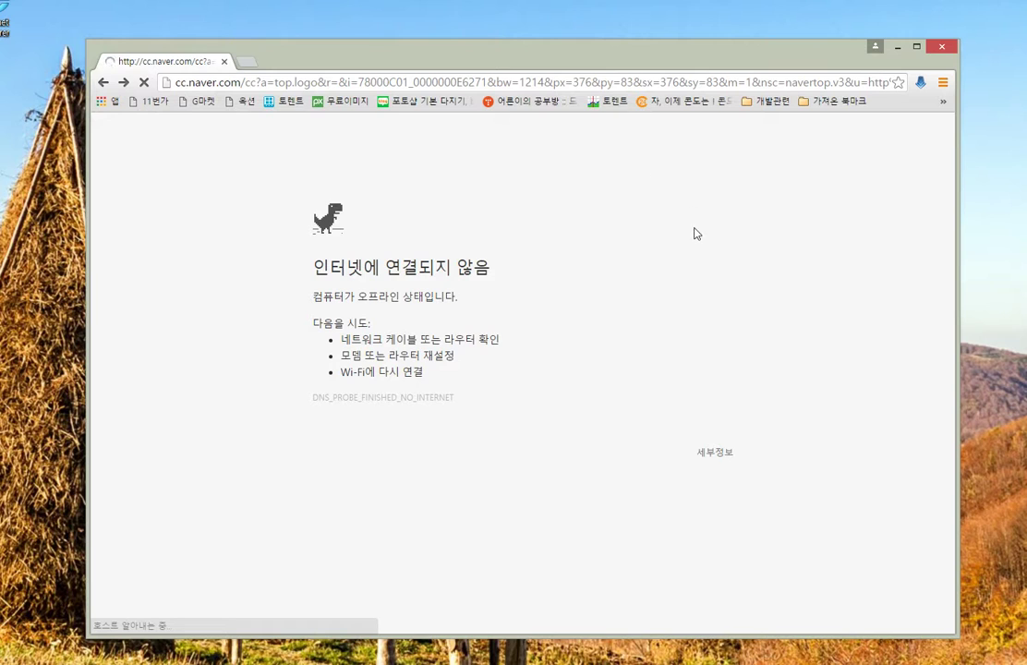
{"action": "left_click", "coordinate": [143, 82]}
{"action": "left_click", "coordinate": [233, 85]}
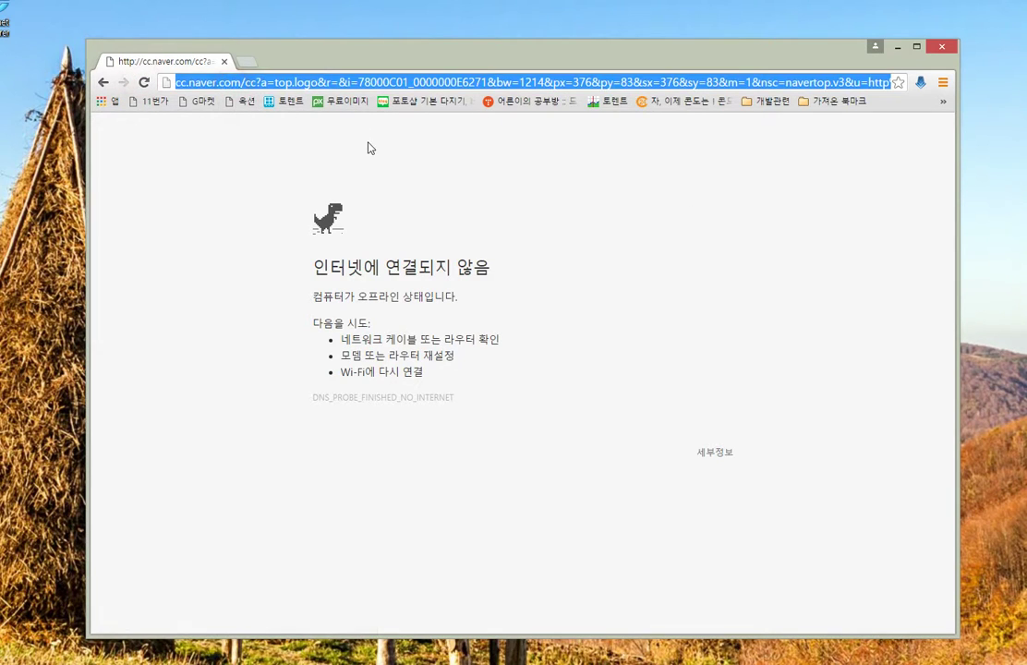
{"action": "type", "text": "ㅈㅈㅈ"}
{"action": "key", "text": "BackSpace"}
{"action": "key", "text": "BackSpace"}
{"action": "key", "text": "BackSpace"}
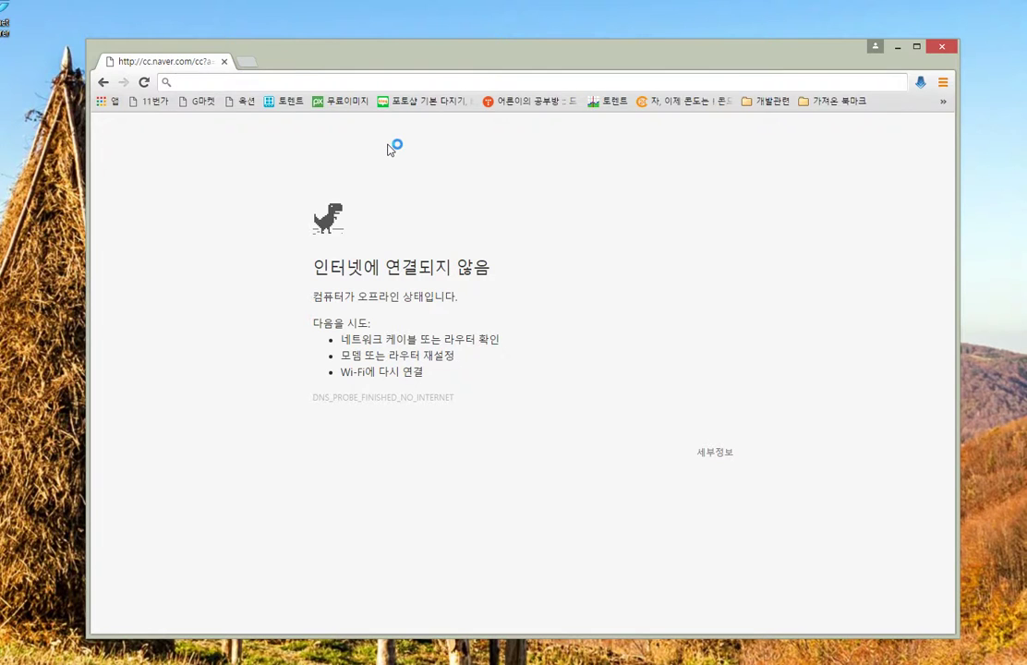
{"action": "type", "text": "www.naver"}
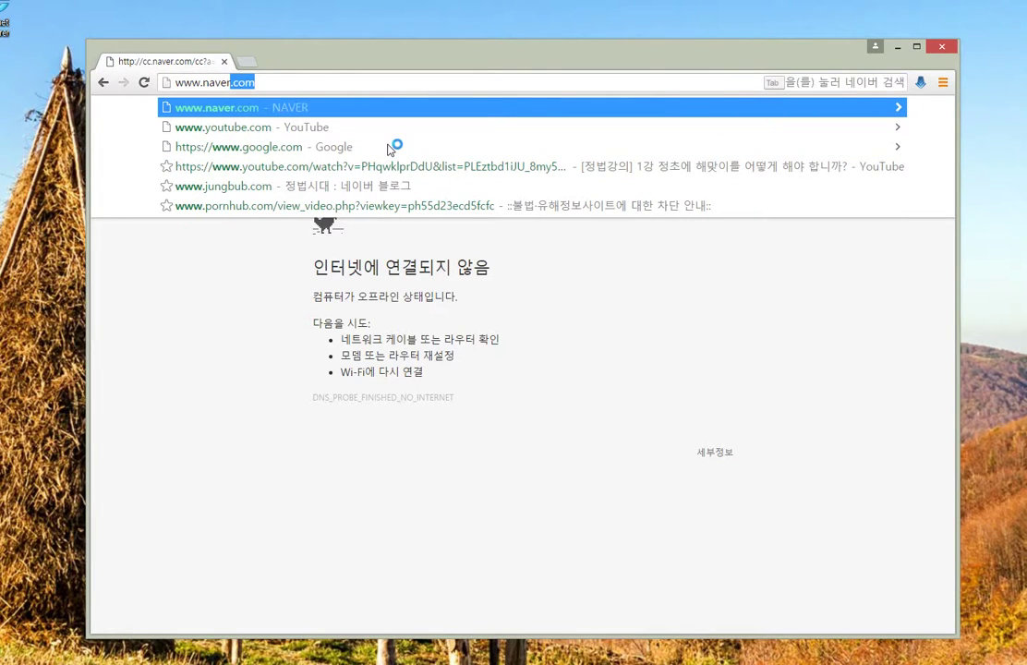
{"action": "key", "text": "Return"}
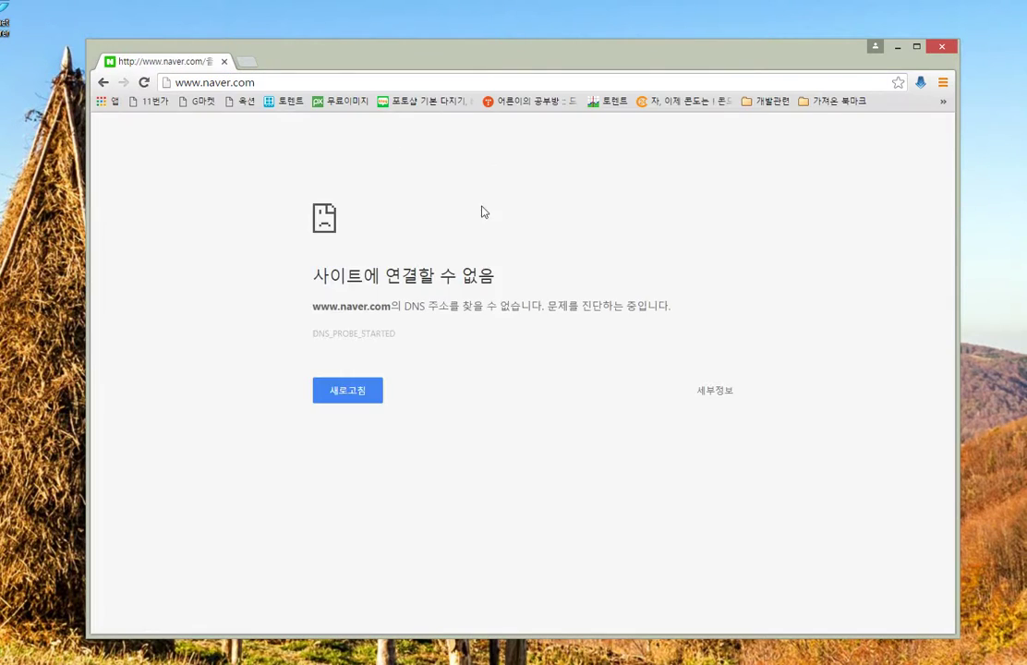
Minimize Chrome, reposition the Real IP Changer window, and restore the original MAC address of the Intel(R) Ethernet Connection I217-V.
{"action": "left_click", "coordinate": [897, 47]}
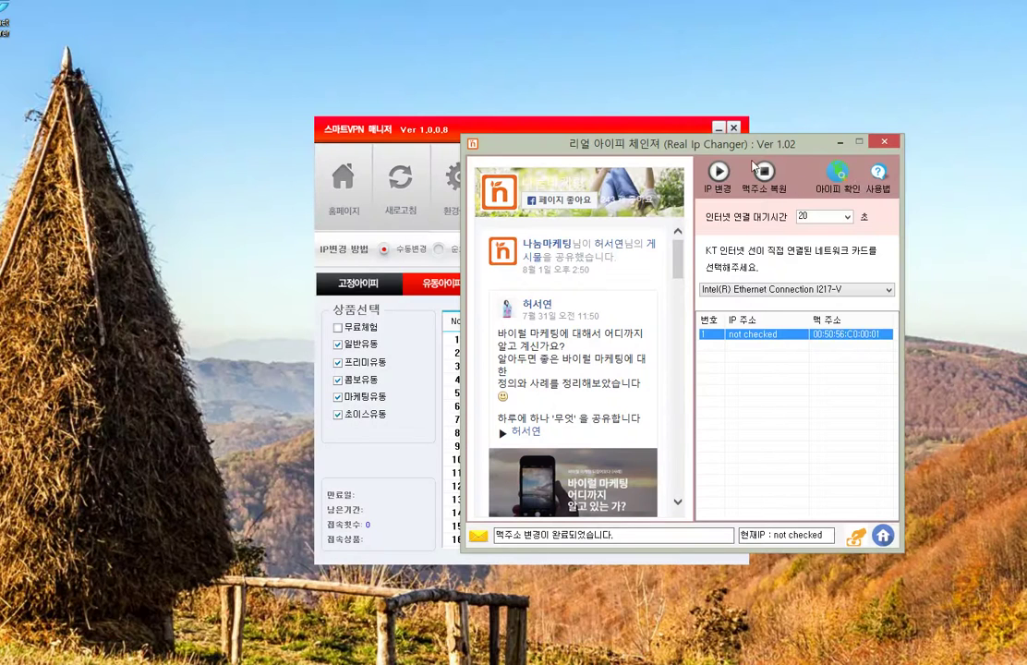
{"action": "left_click_drag", "start_coordinate": [738, 141], "coordinate": [697, 142]}
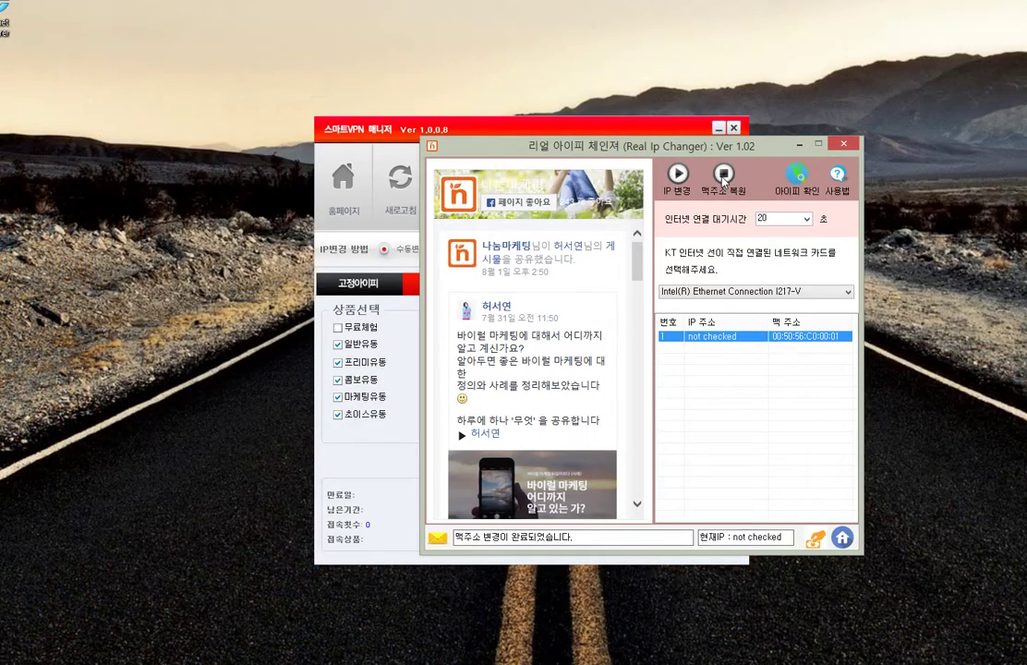
{"action": "left_click_drag", "start_coordinate": [599, 140], "coordinate": [545, 143]}
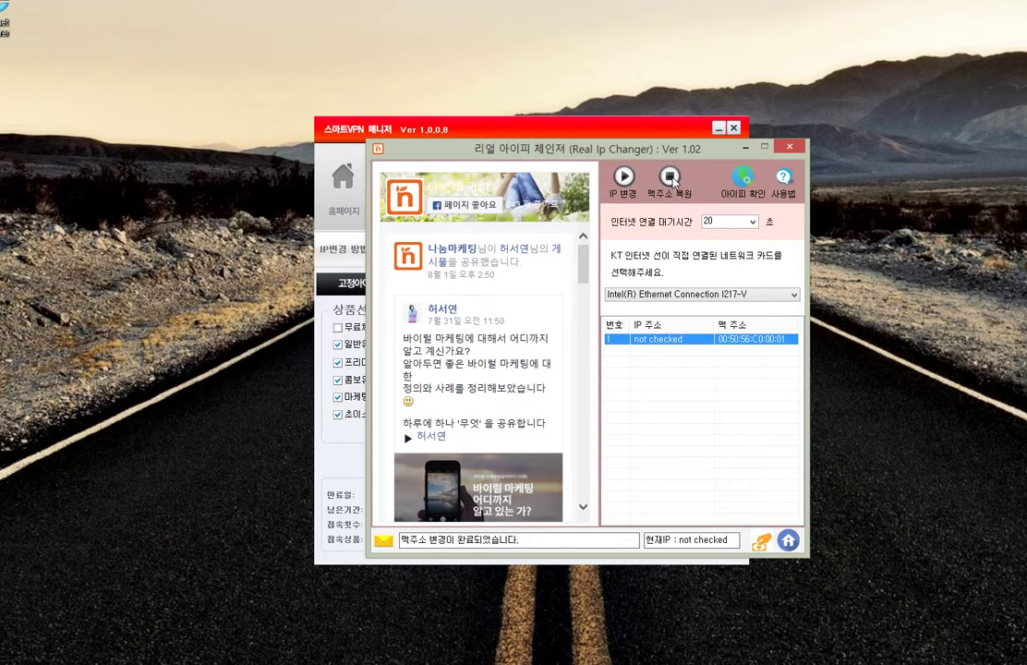
{"action": "left_click", "coordinate": [671, 177]}
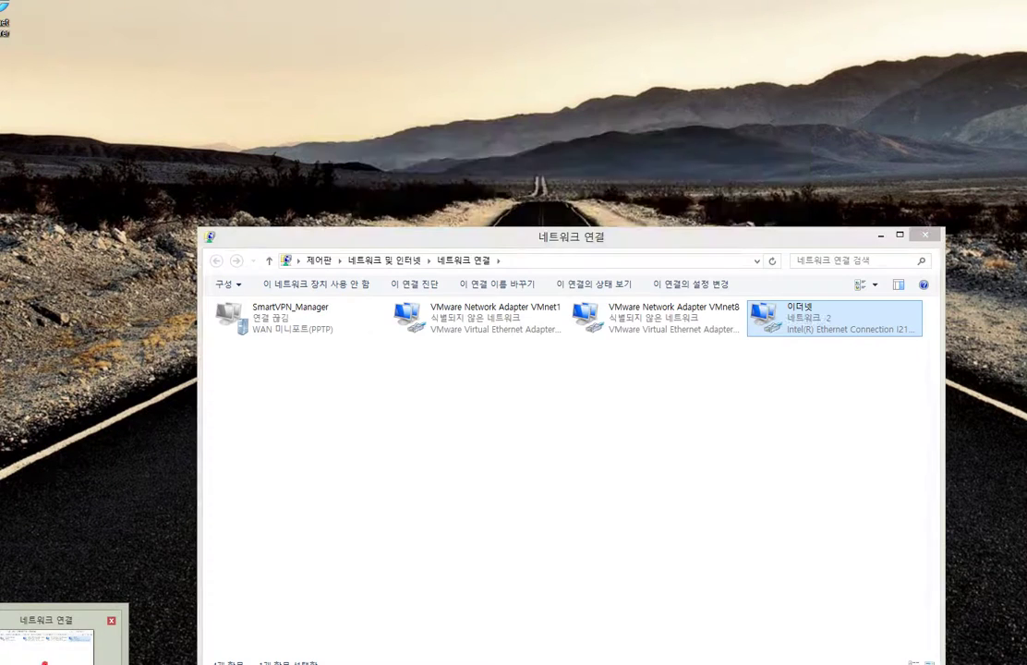
Bring up the 네트워크 연결 window and arrange it with the Real IP Changer window to check the 이더넷 status.
{"action": "left_click", "coordinate": [46, 646]}
{"action": "left_click_drag", "start_coordinate": [676, 242], "coordinate": [642, 385]}
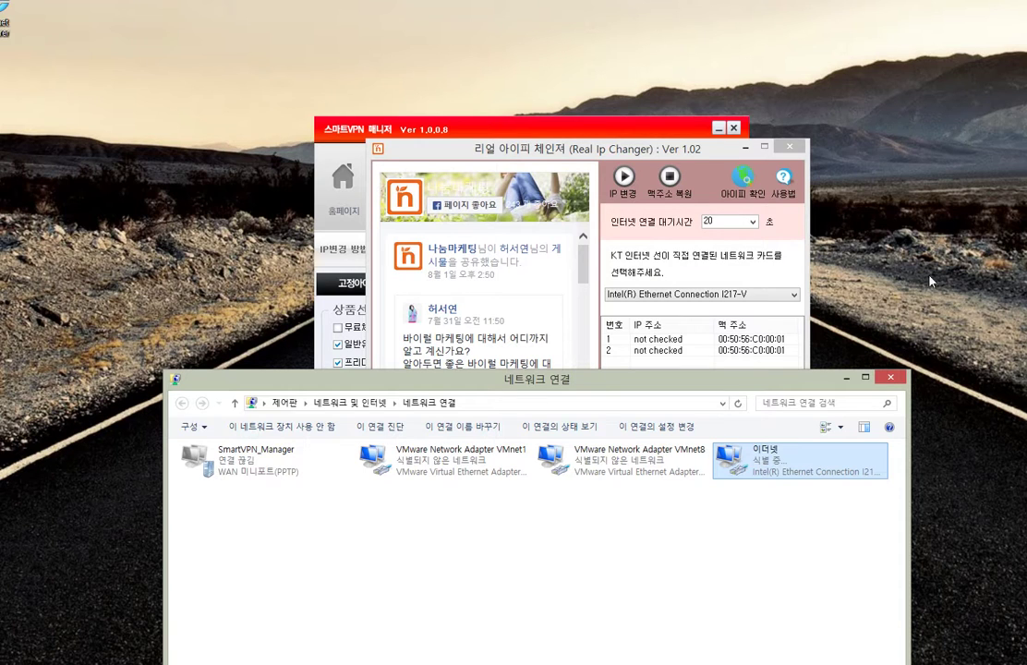
{"action": "left_click_drag", "start_coordinate": [567, 151], "coordinate": [507, 133]}
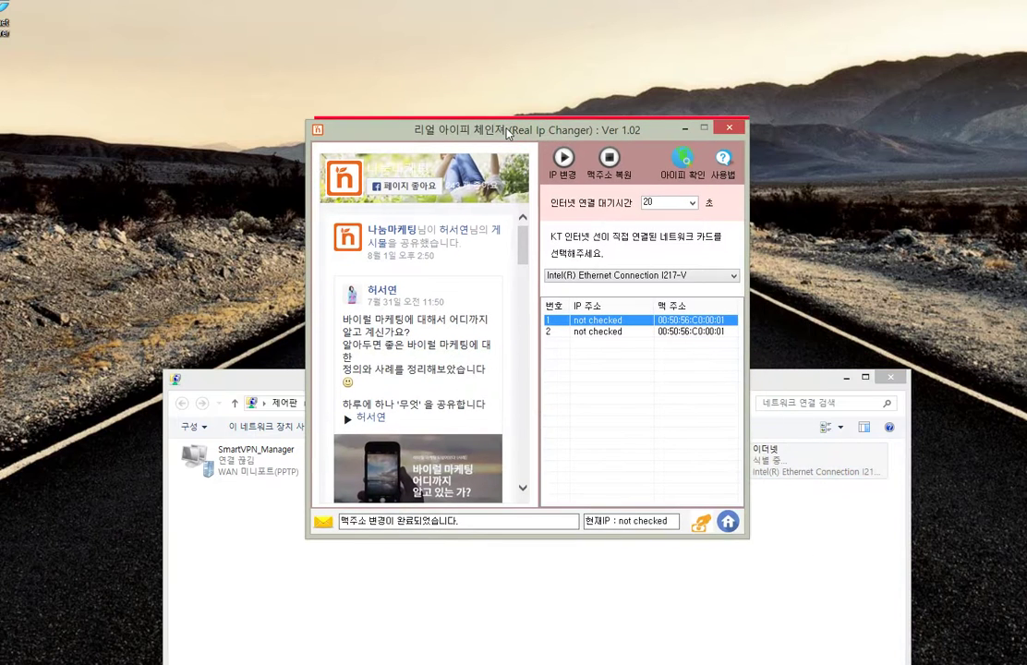
{"action": "left_click", "coordinate": [758, 382]}
{"action": "left_click_drag", "start_coordinate": [758, 382], "coordinate": [803, 329]}
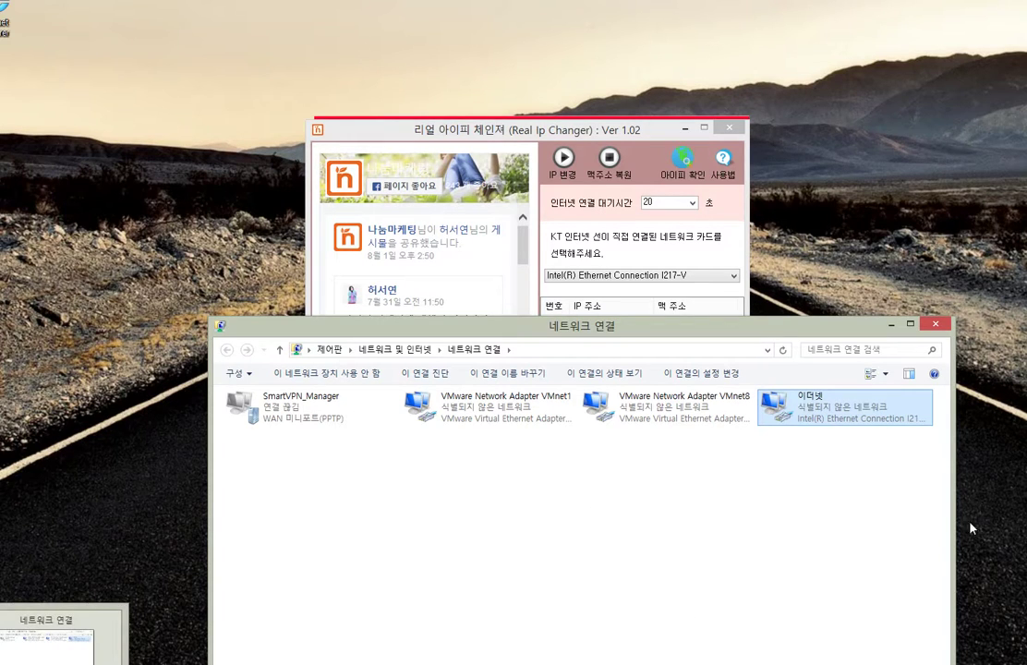
{"action": "left_click", "coordinate": [19, 663]}
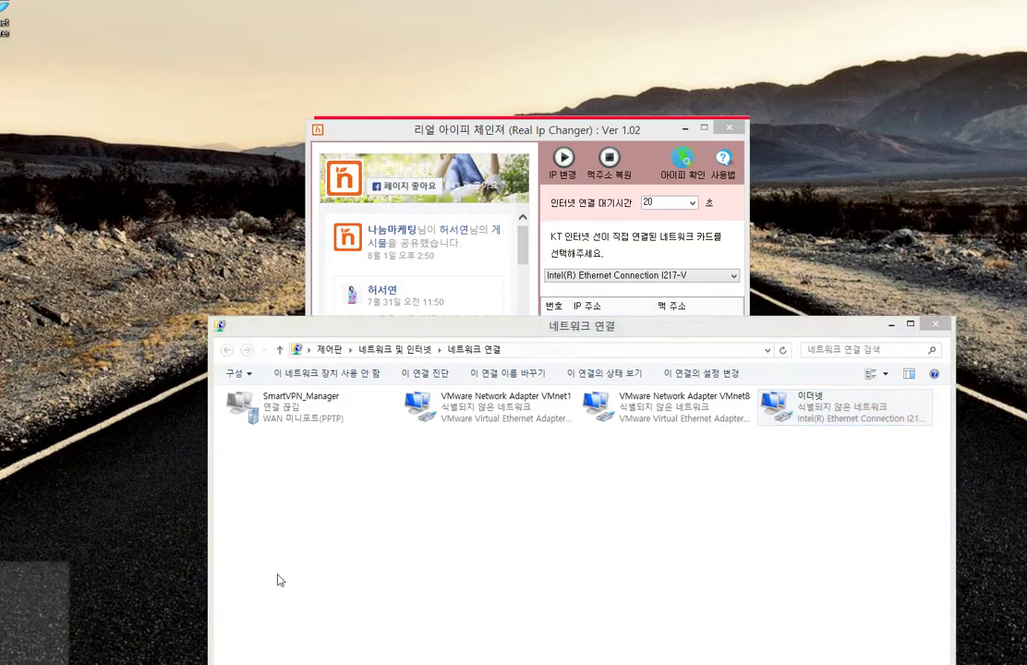
{"action": "left_click", "coordinate": [268, 86]}
{"action": "key", "text": "Return"}
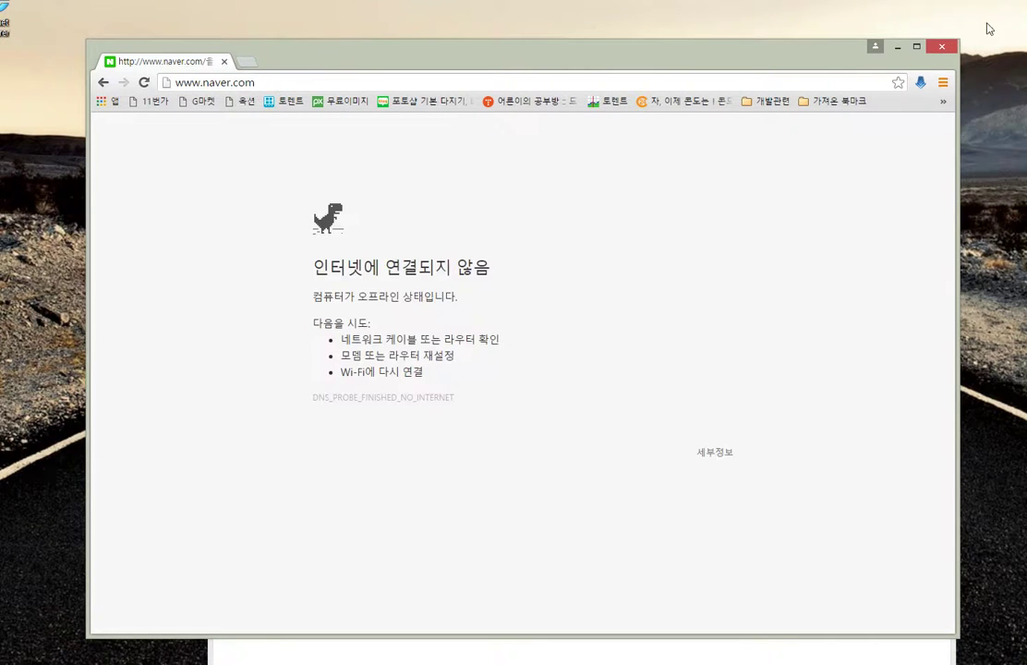
{"action": "left_click", "coordinate": [898, 46]}
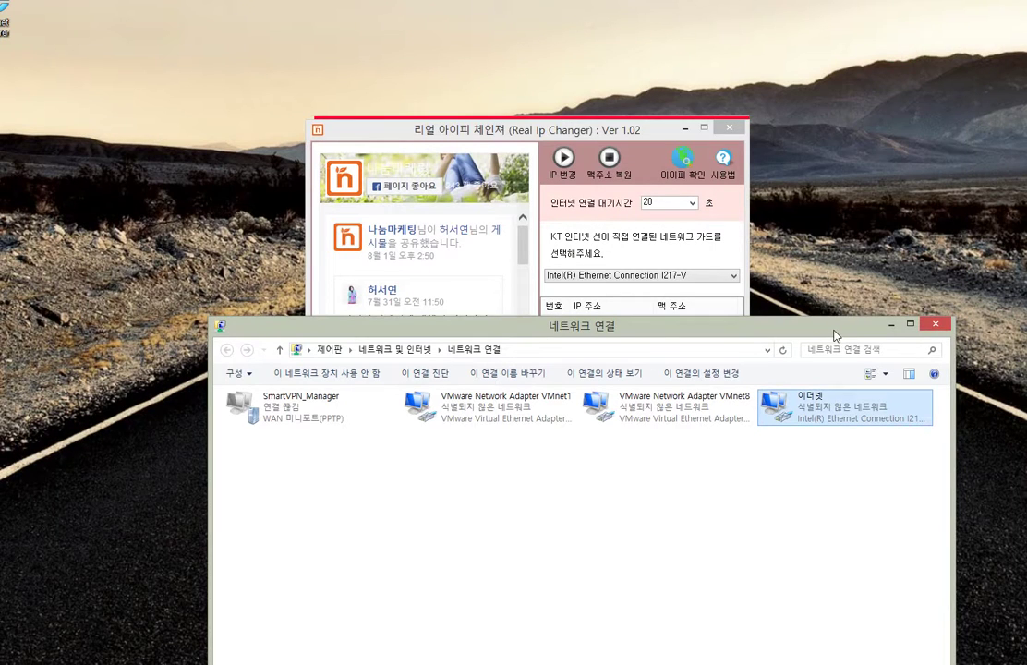
{"action": "left_click", "coordinate": [834, 280]}
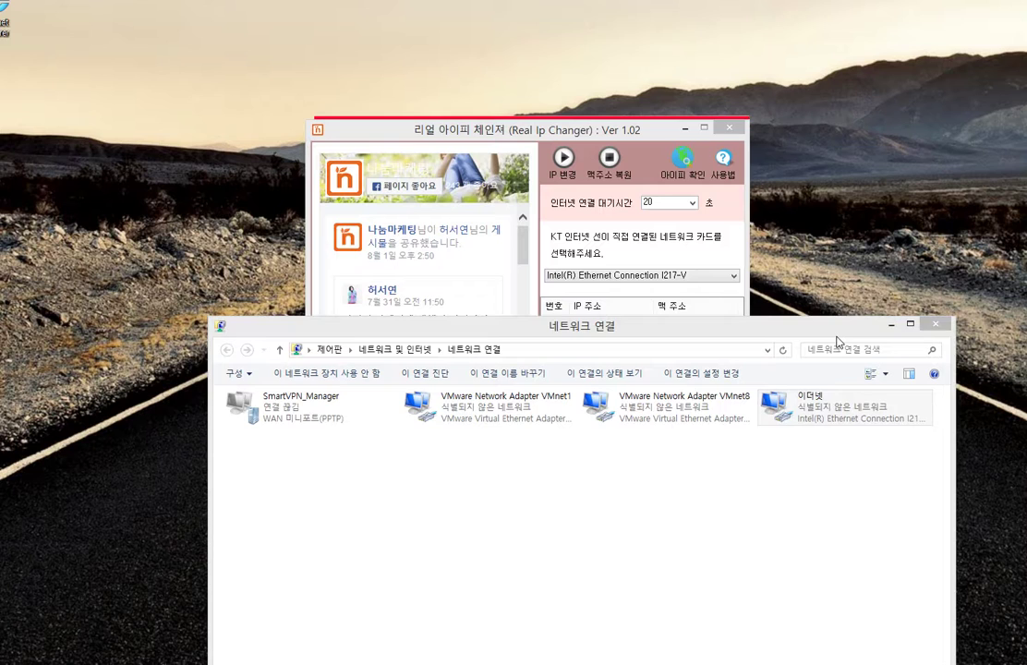
{"action": "left_click_drag", "start_coordinate": [836, 326], "coordinate": [814, 271]}
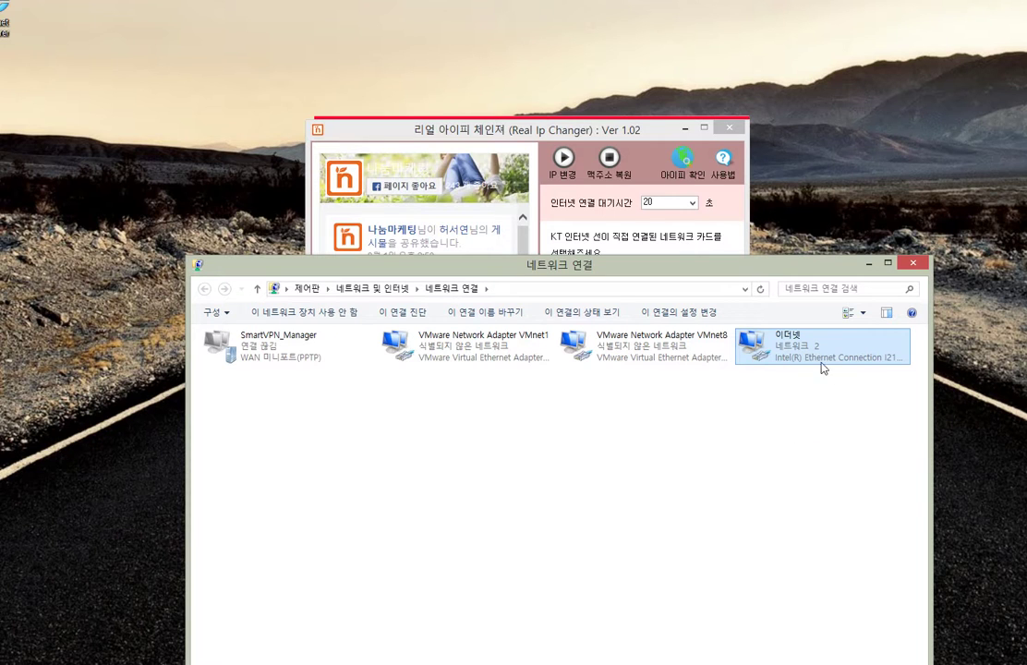
{"action": "left_click", "coordinate": [535, 663]}
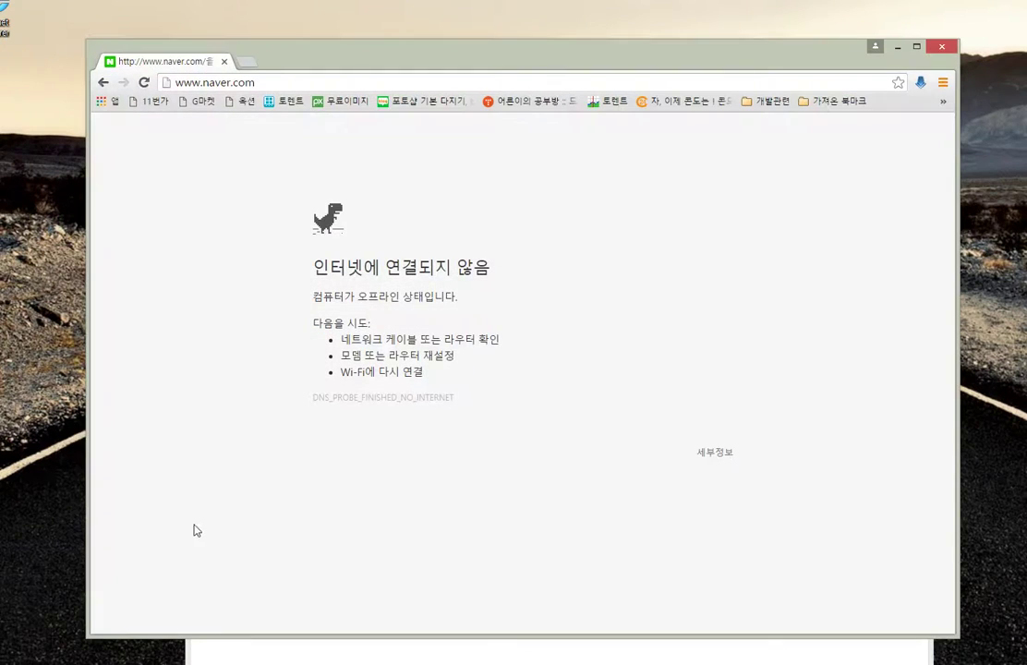
{"action": "left_click", "coordinate": [269, 82]}
{"action": "key", "text": "Return"}
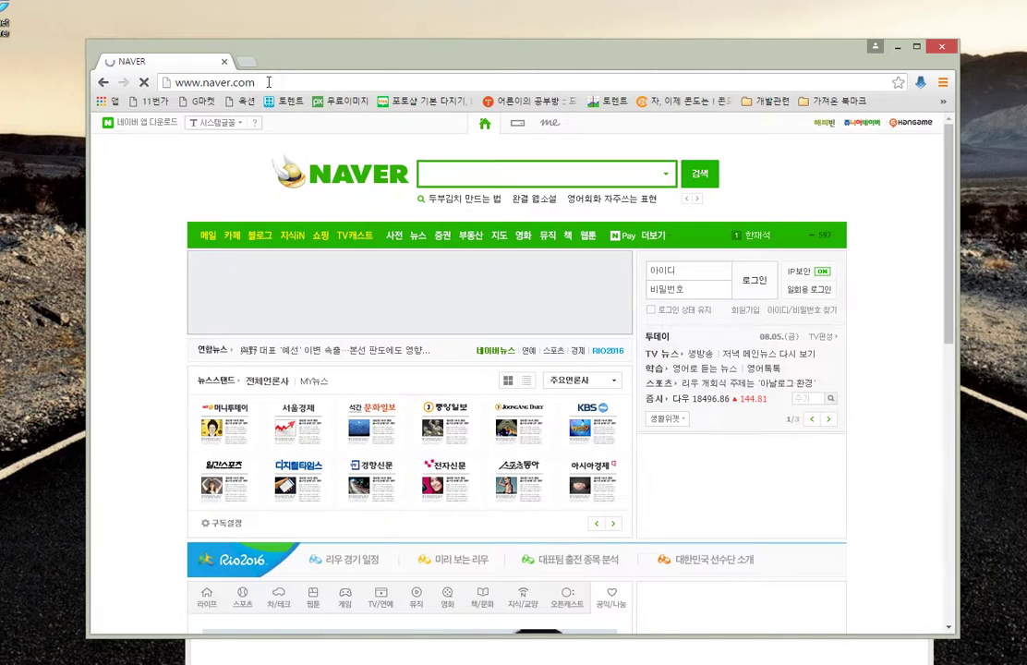
Minimize Chrome, reposition 네트워크 연결 to review the 이더넷 connection, and minimize that window too.
{"action": "left_click", "coordinate": [898, 47]}
{"action": "left_click_drag", "start_coordinate": [816, 273], "coordinate": [797, 203]}
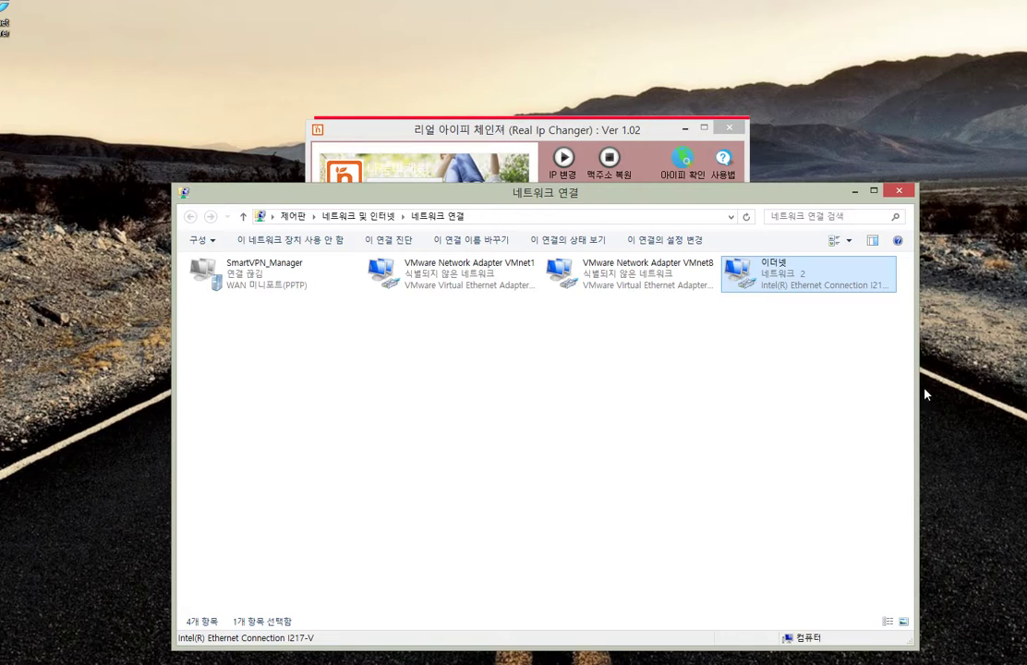
{"action": "left_click", "coordinate": [854, 191]}
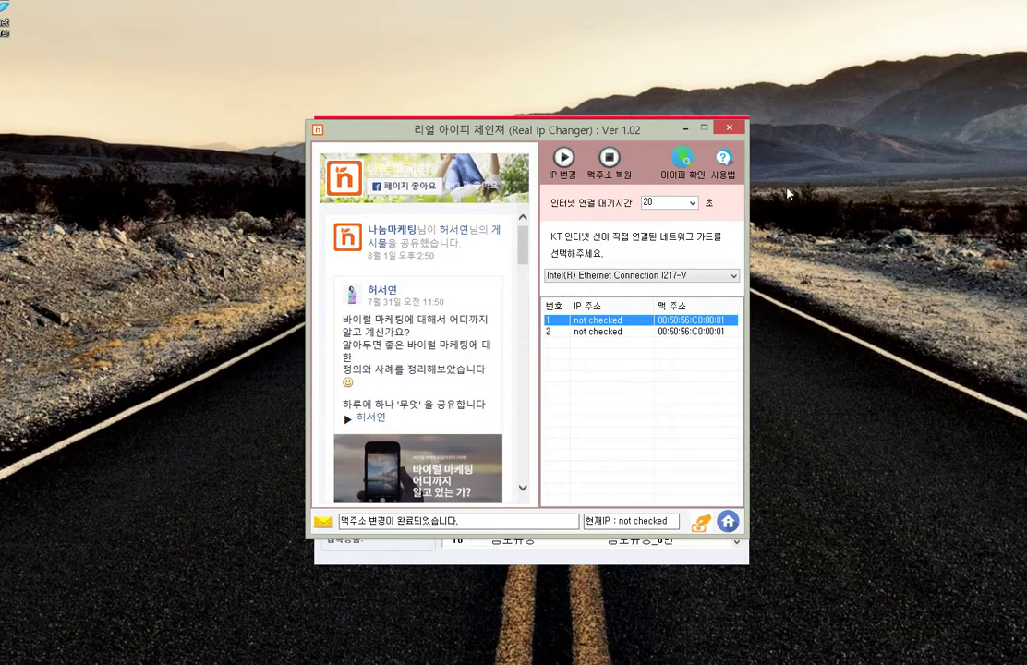
Close Real IP Changer, change the MAC address with 스마트VPN 매니저, and dismiss its error dialog.
{"action": "left_click", "coordinate": [728, 130]}
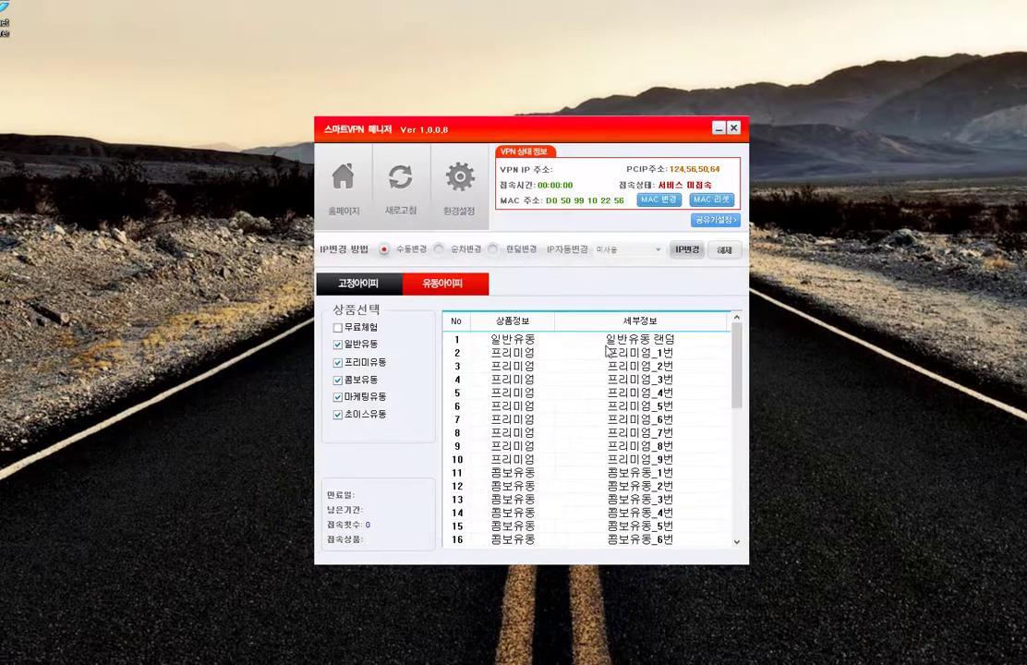
{"action": "left_click", "coordinate": [659, 200]}
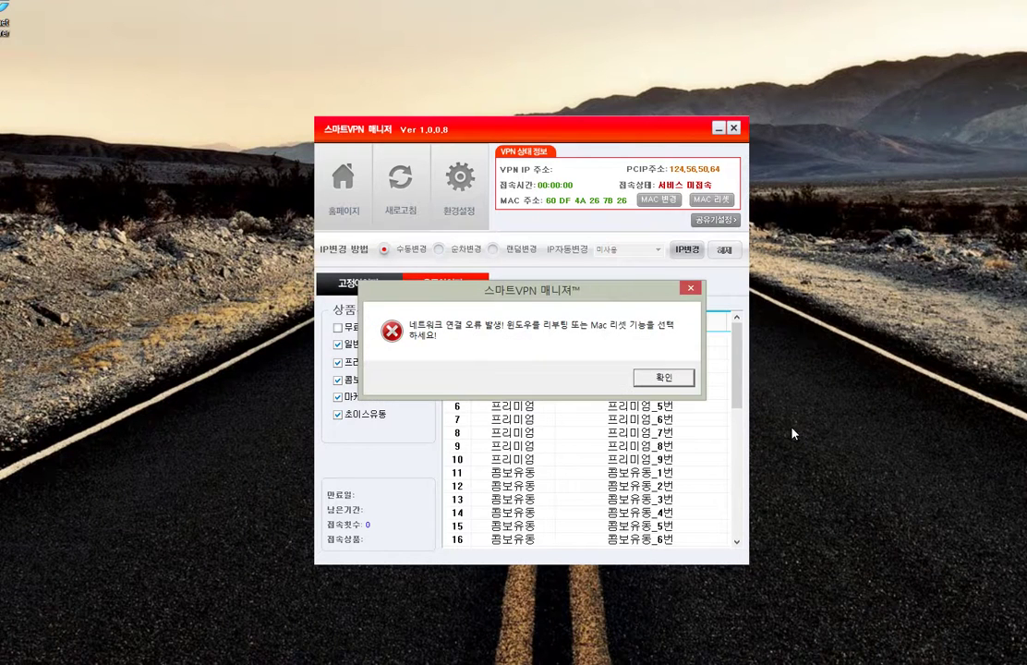
{"action": "left_click", "coordinate": [664, 377]}
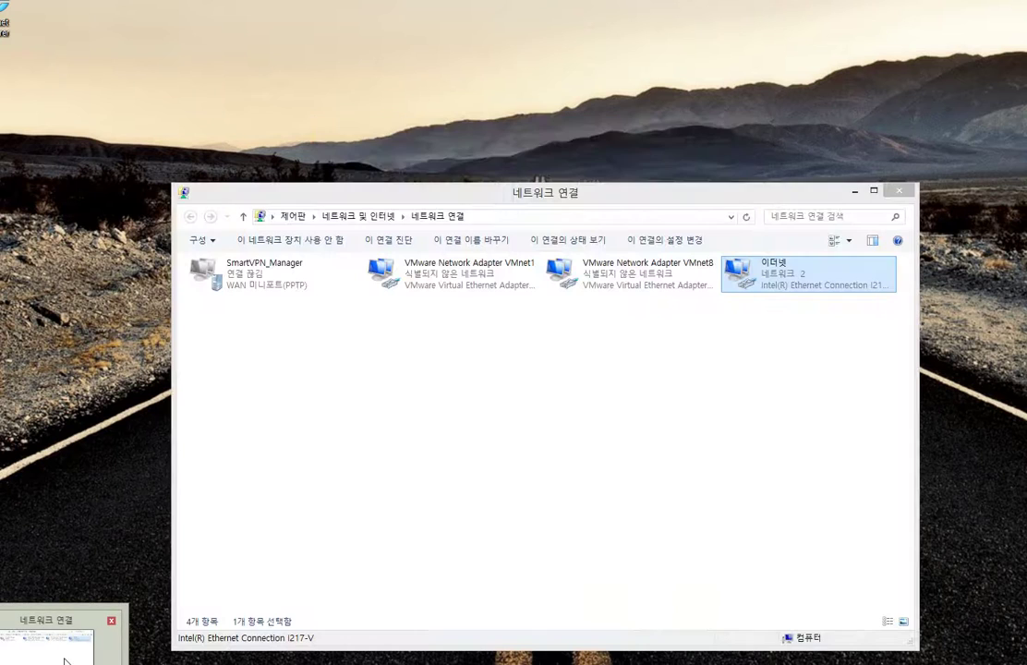
Check the 이더넷 status in 네트워크 연결, keeping the VPN manager's MAC address visible, and test internet access through Naver's logo in Chrome.
{"action": "left_click", "coordinate": [64, 657]}
{"action": "left_click", "coordinate": [878, 449]}
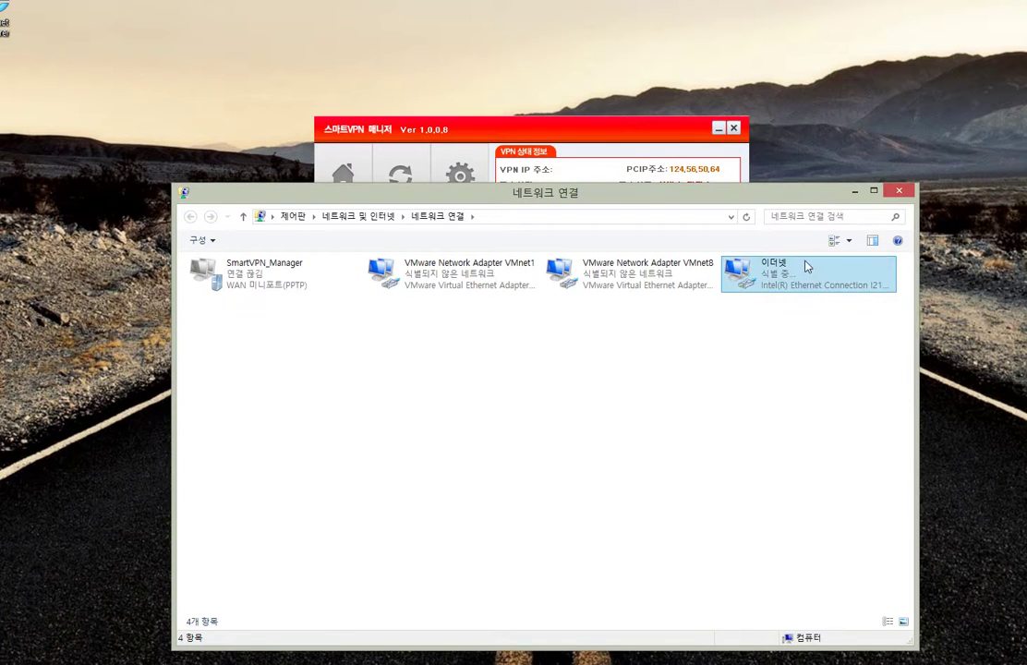
{"action": "left_click_drag", "start_coordinate": [657, 193], "coordinate": [660, 225]}
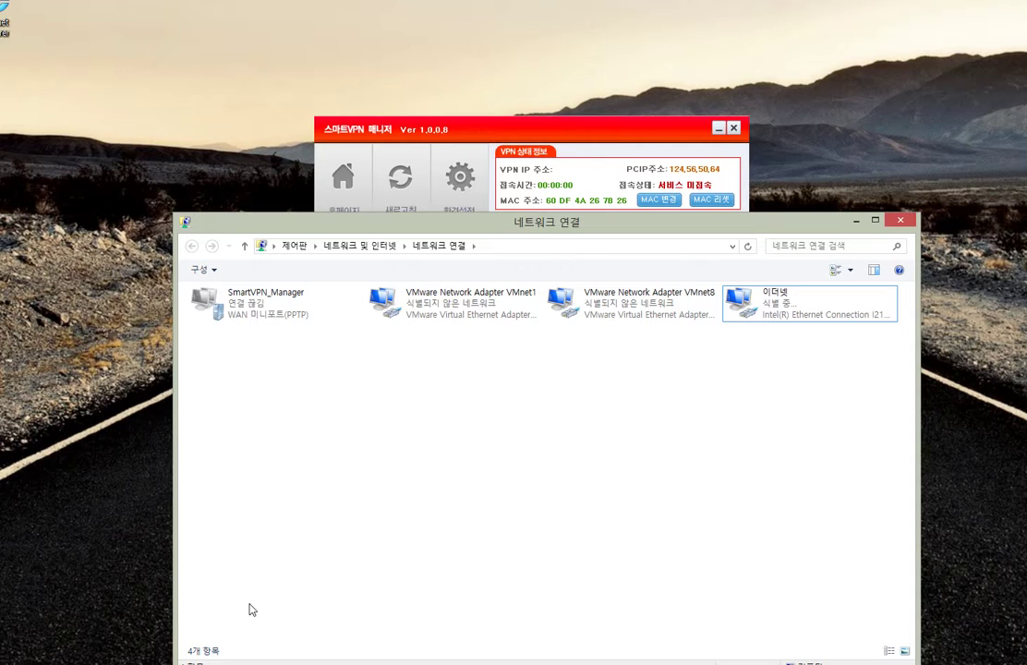
{"action": "left_click", "coordinate": [275, 664]}
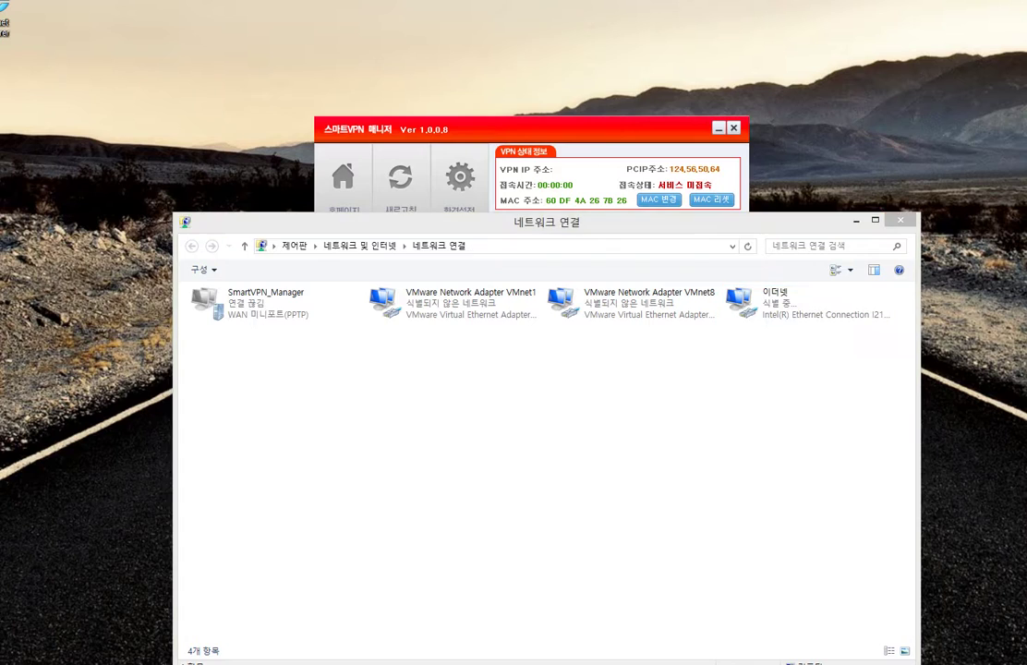
{"action": "left_click", "coordinate": [389, 185]}
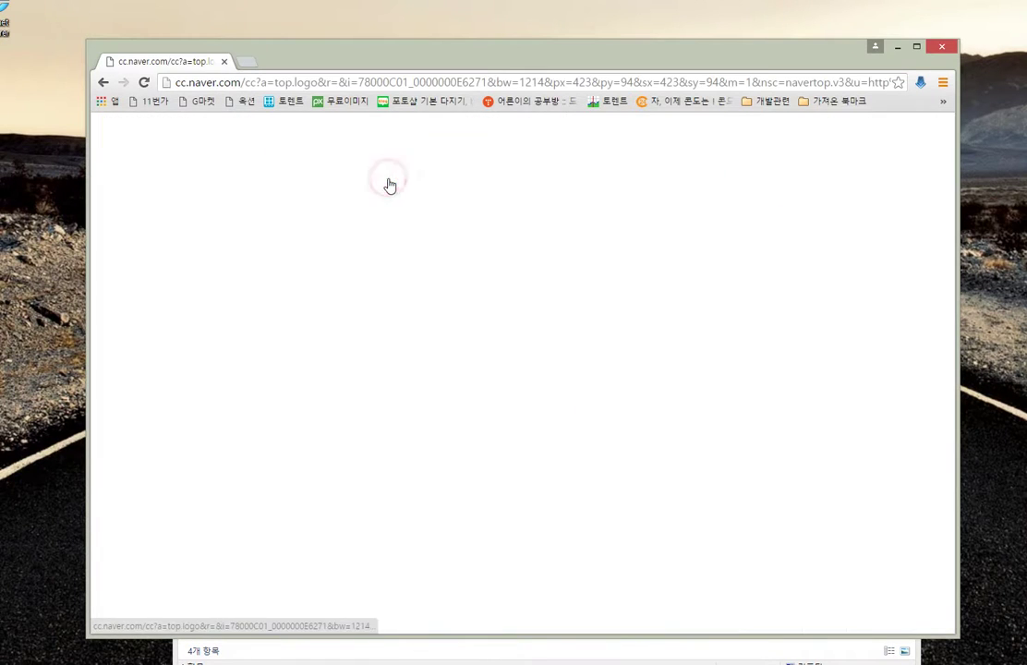
Minimize Chrome and the 네트워크 연결 window, and reset the MAC address in 스마트VPN 매니저.
{"action": "left_click", "coordinate": [898, 46]}
{"action": "left_click_drag", "start_coordinate": [766, 230], "coordinate": [742, 247]}
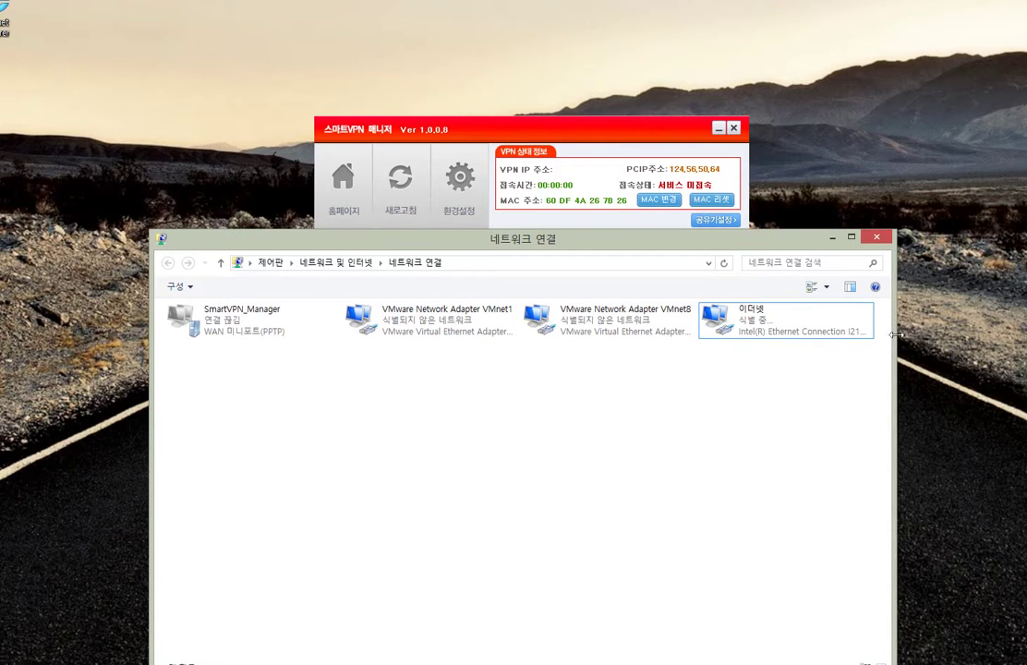
{"action": "left_click", "coordinate": [832, 239]}
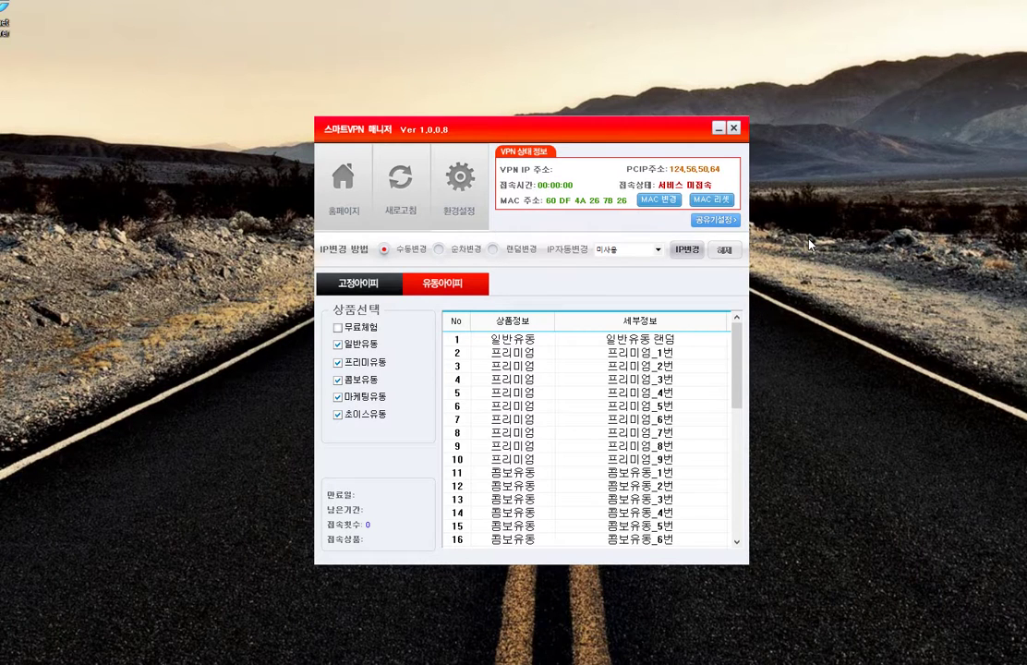
{"action": "left_click", "coordinate": [719, 200]}
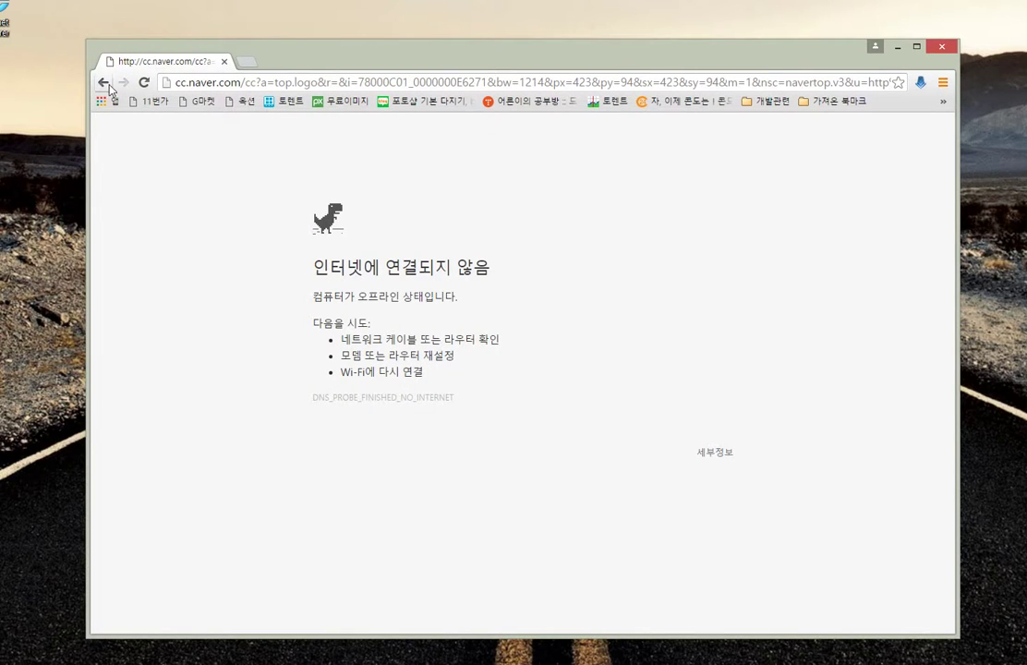
{"action": "left_click", "coordinate": [199, 83]}
{"action": "type", "text": "www."}
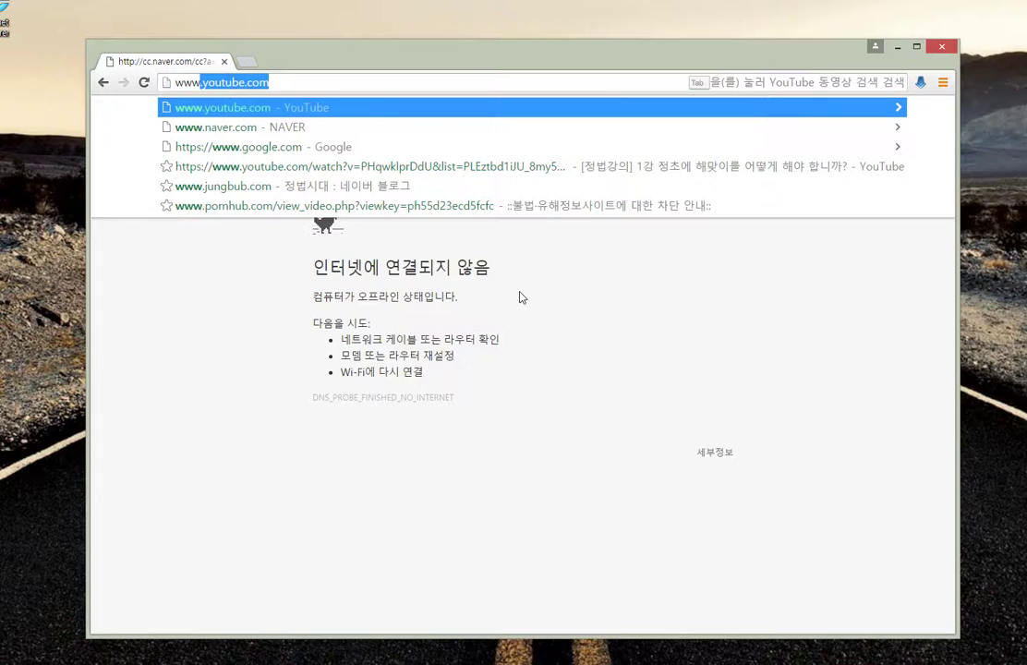
{"action": "type", "text": "naver"}
{"action": "key", "text": "Return"}
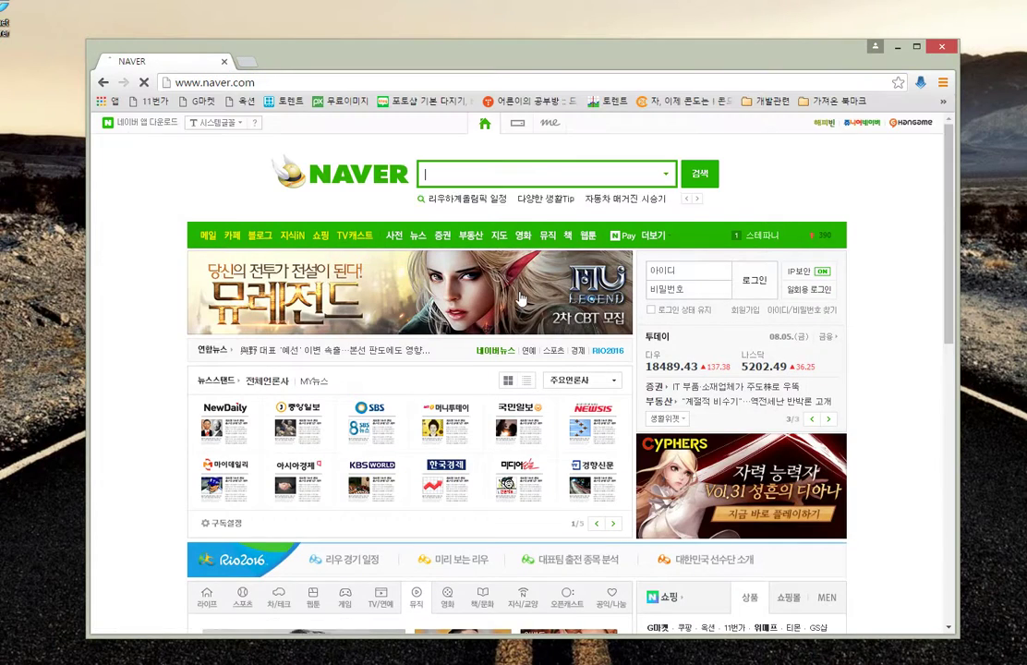
{"action": "left_click", "coordinate": [875, 46]}
{"action": "left_click_drag", "start_coordinate": [489, 127], "coordinate": [500, 122]}
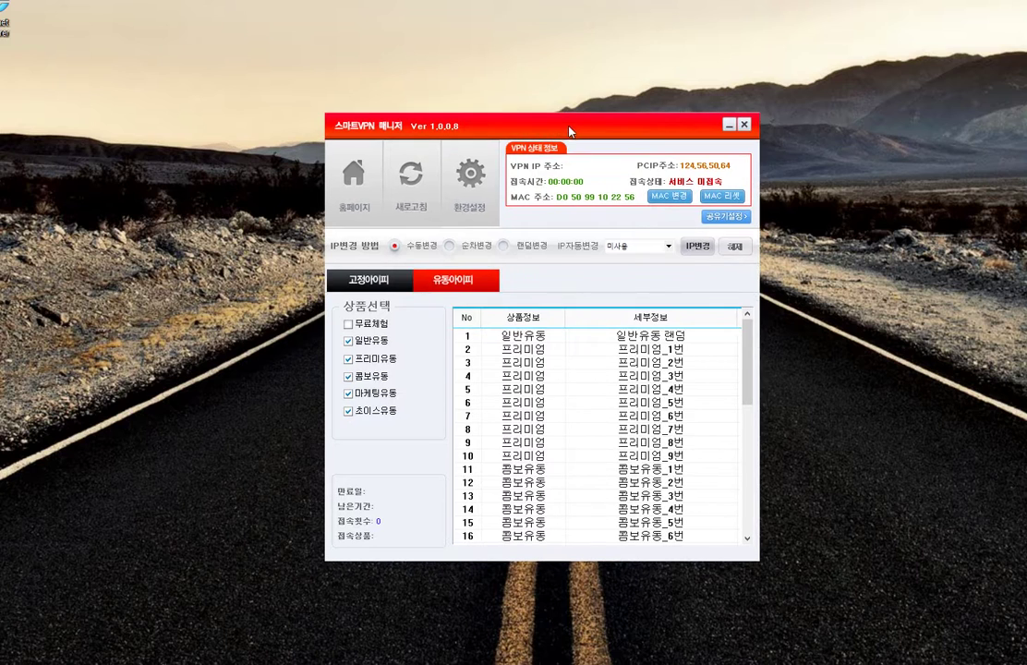